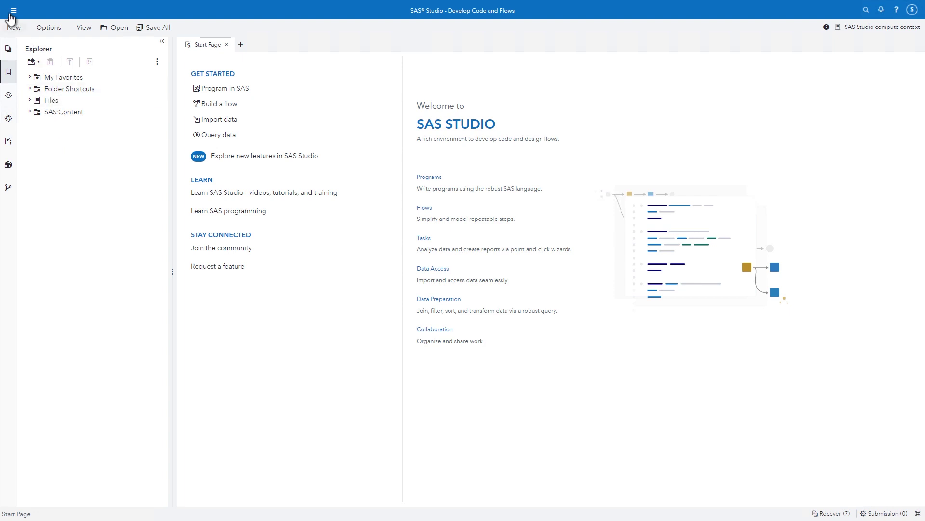
Open Compute_CAS_CASL.sas from Files > data > quick-start in the Develop Code and Flows area
{"action": "left_click", "coordinate": [12, 12]}
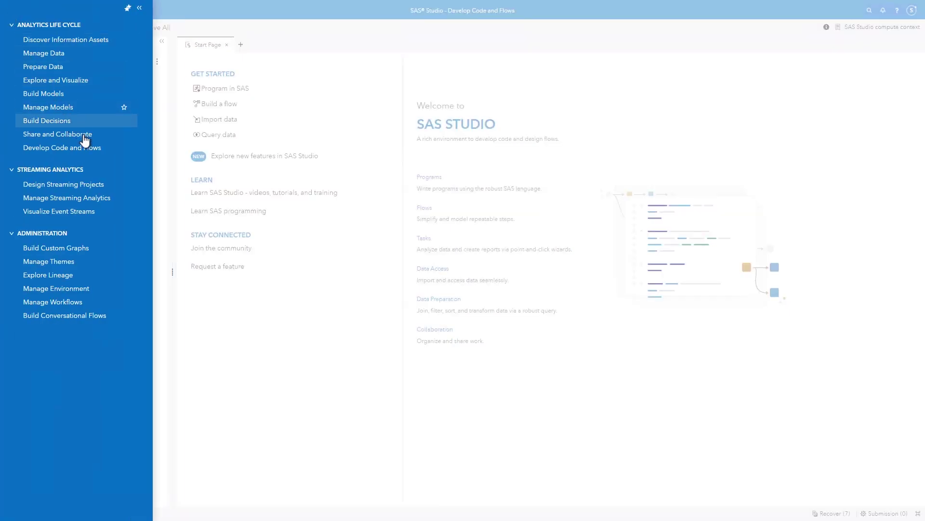
{"action": "left_click", "coordinate": [108, 148]}
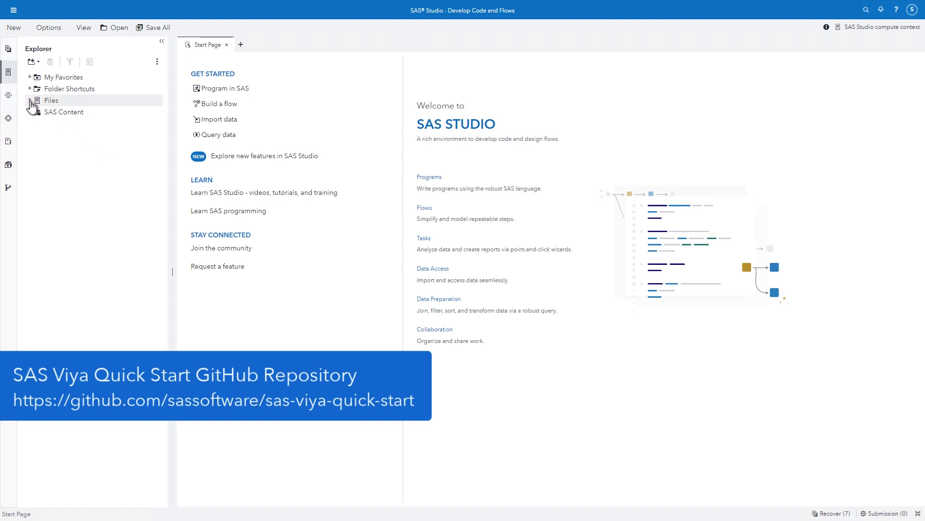
{"action": "left_click", "coordinate": [29, 100]}
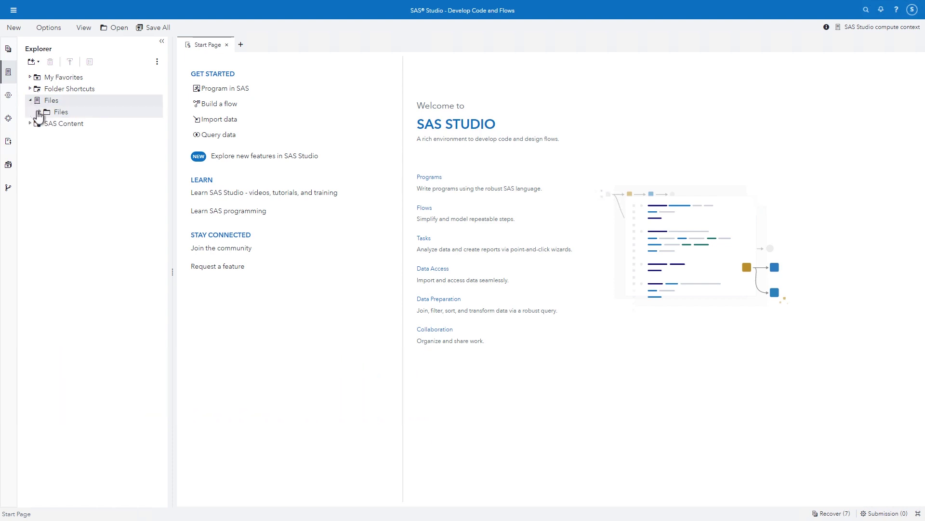
{"action": "left_click", "coordinate": [39, 112]}
{"action": "left_click", "coordinate": [49, 123]}
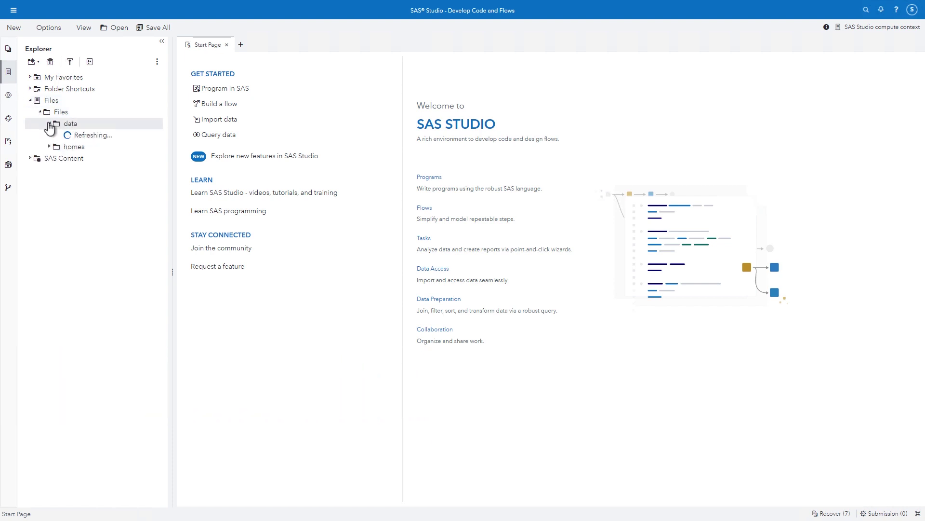
{"action": "left_click", "coordinate": [59, 147]}
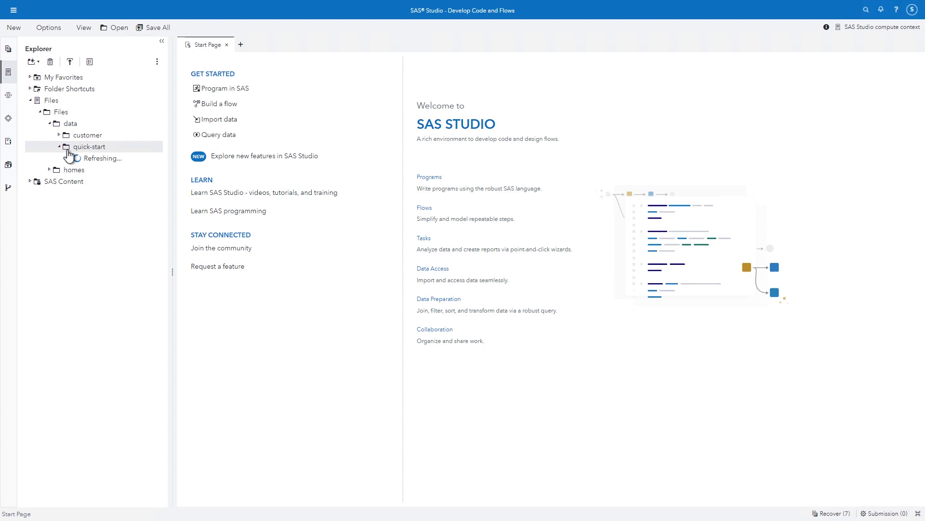
{"action": "double_click", "coordinate": [120, 160]}
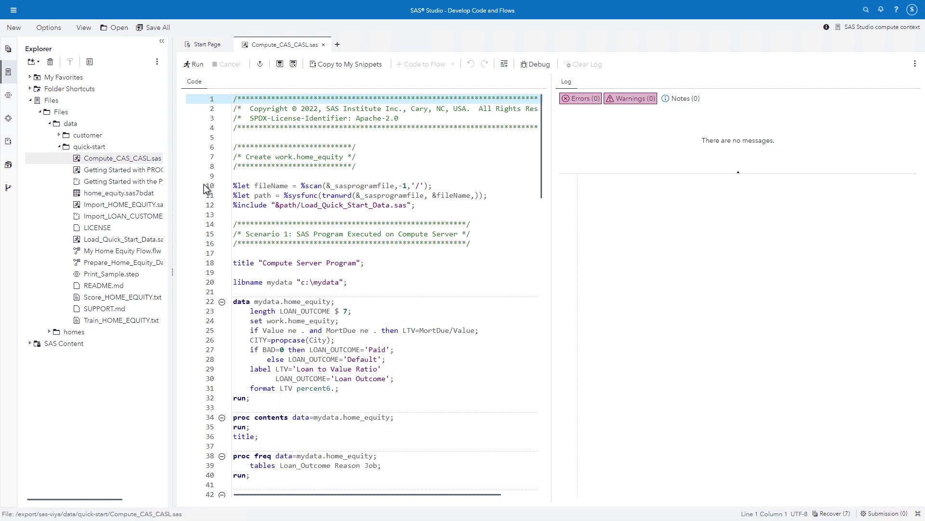
Run lines 10–12 for CASUSER caslib details, then review the libname, DATA, CONTENTS, FREQ and MEANS code
{"action": "left_click_drag", "start_coordinate": [205, 187], "coordinate": [205, 209]}
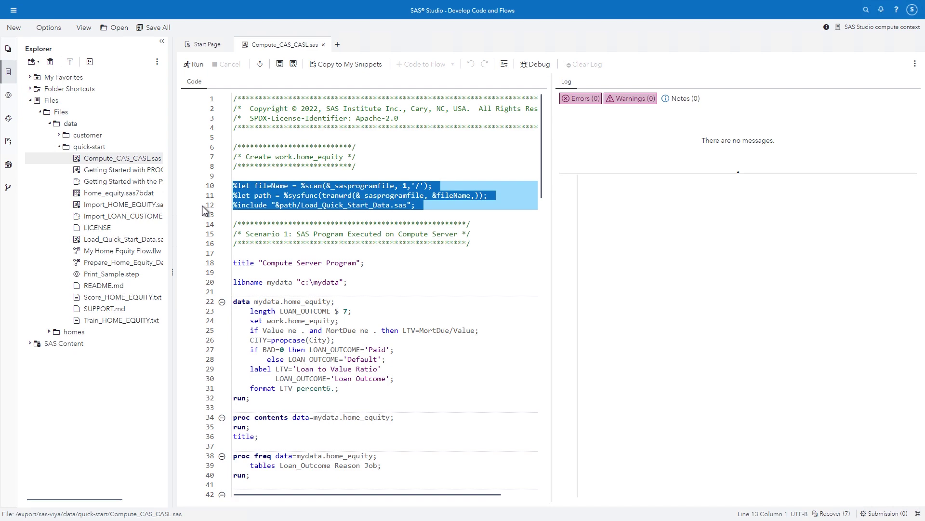
{"action": "left_click", "coordinate": [194, 66]}
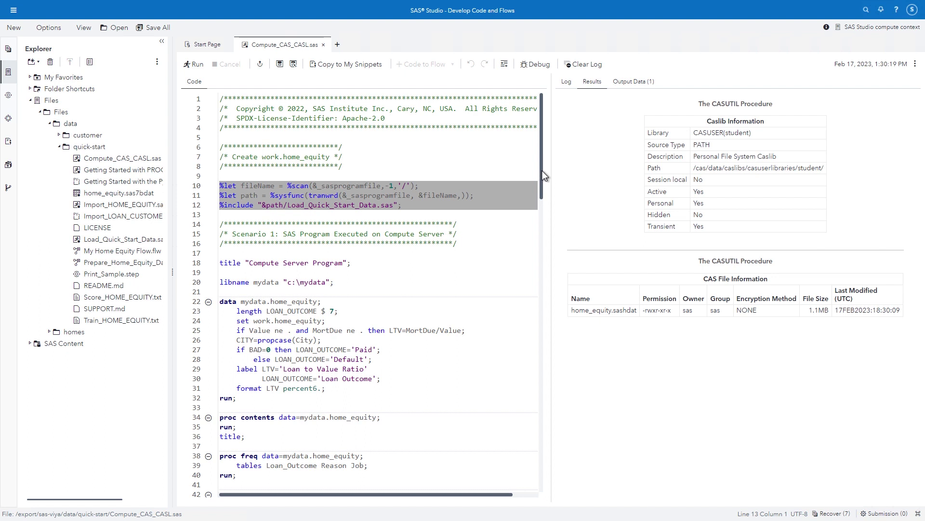
{"action": "left_click_drag", "start_coordinate": [542, 170], "coordinate": [540, 196]}
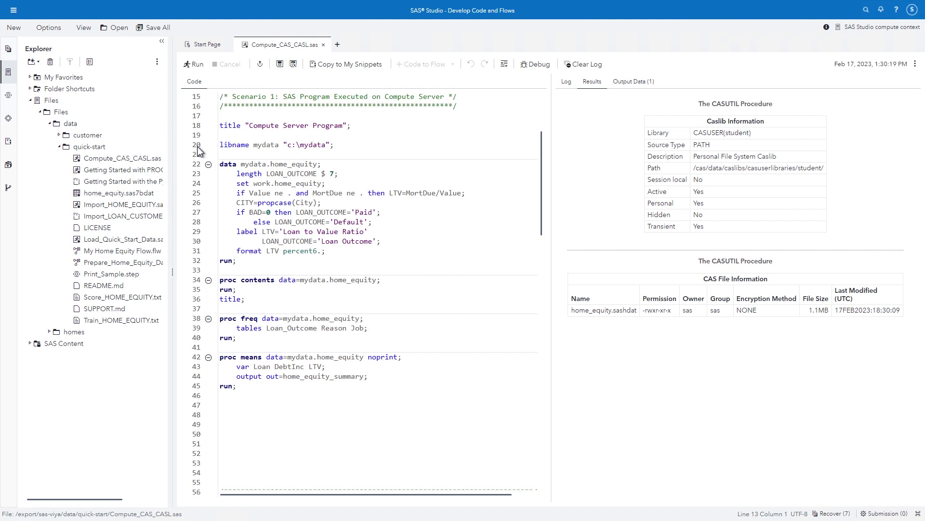
{"action": "left_click", "coordinate": [199, 147]}
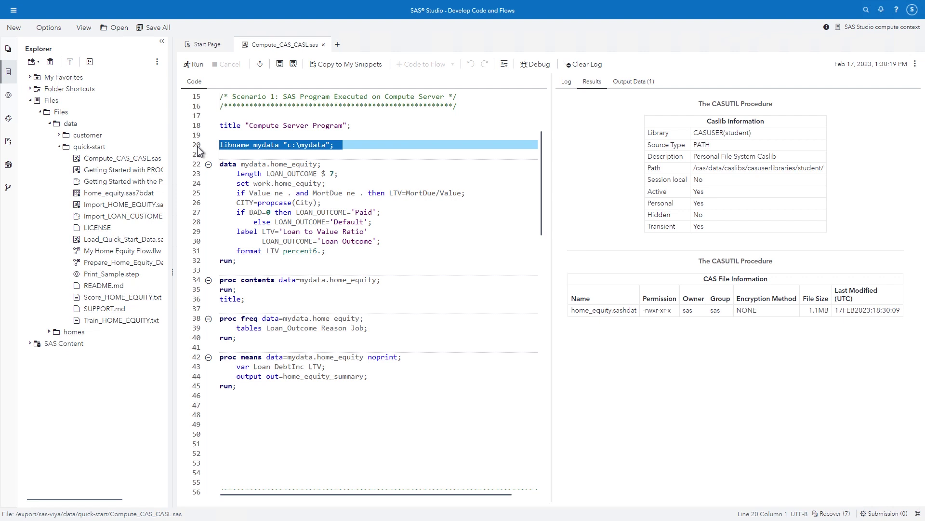
{"action": "left_click_drag", "start_coordinate": [196, 166], "coordinate": [184, 265]}
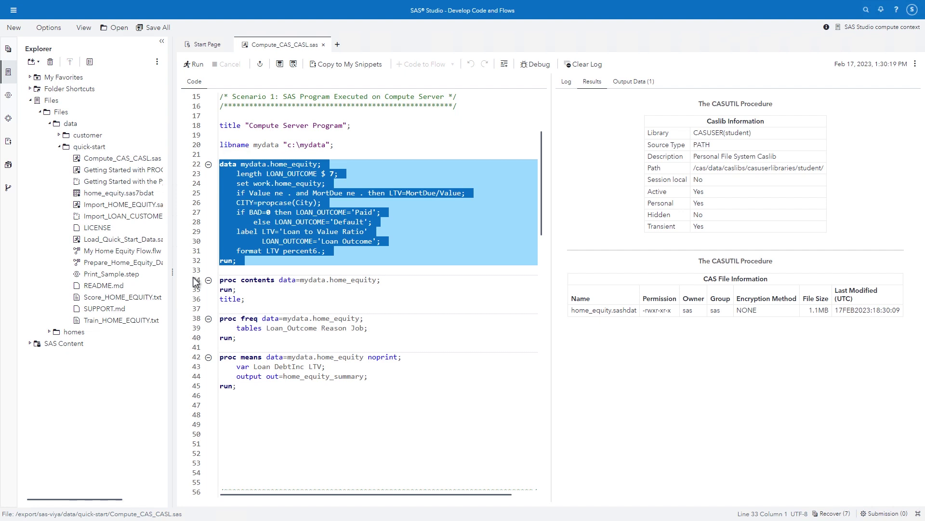
{"action": "left_click_drag", "start_coordinate": [195, 280], "coordinate": [196, 290]}
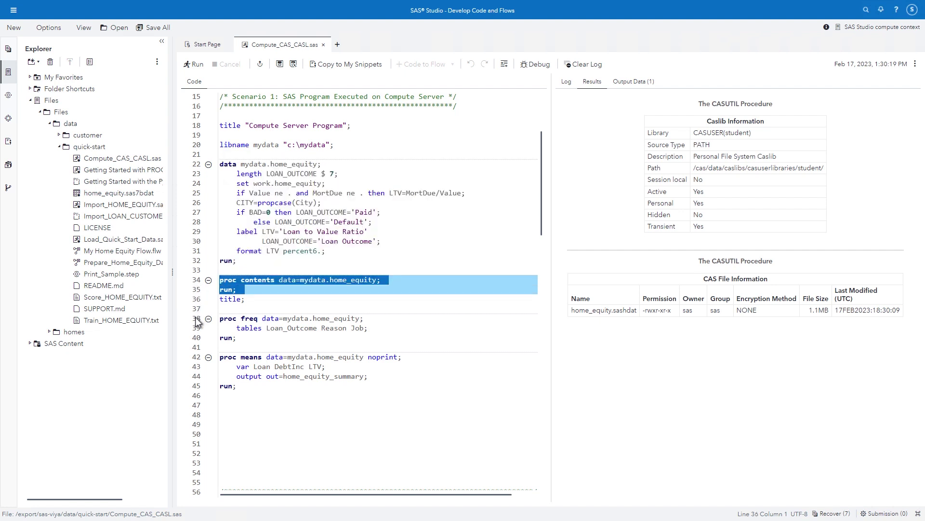
{"action": "left_click_drag", "start_coordinate": [199, 321], "coordinate": [197, 390]}
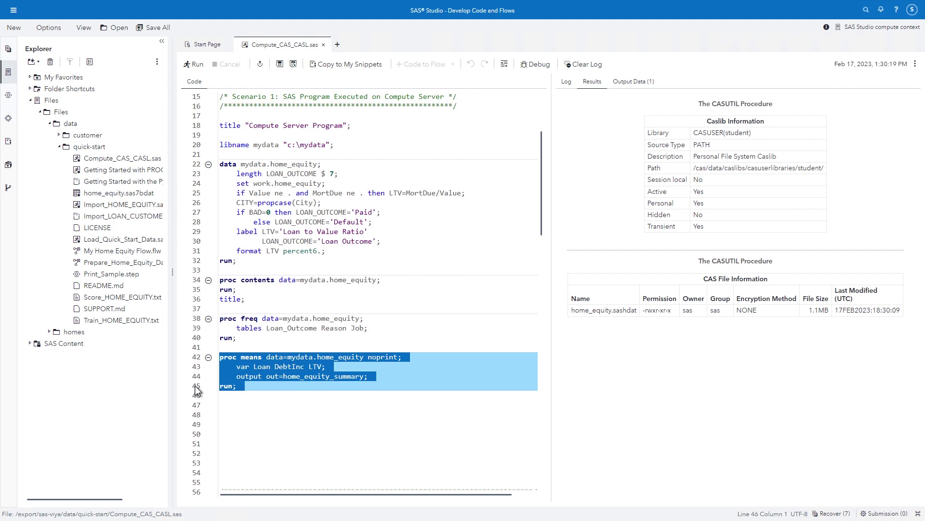
{"action": "left_click", "coordinate": [246, 385]}
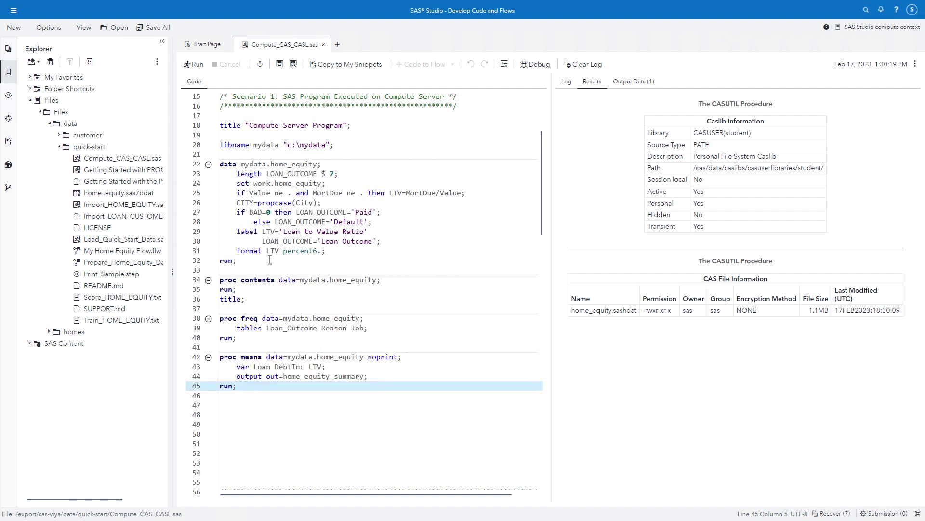
{"action": "left_click_drag", "start_coordinate": [287, 145], "coordinate": [326, 147]}
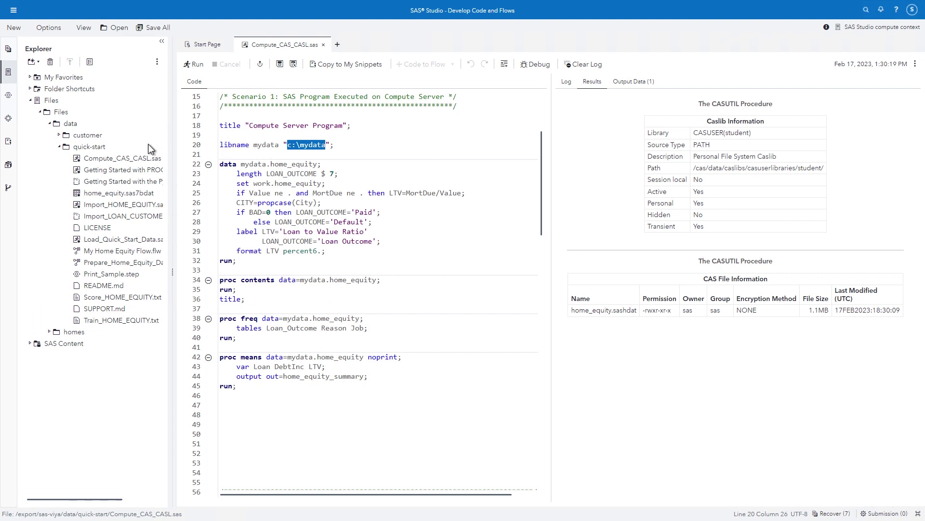
Replace the c:\mydata libname path with the quick-start folder path
{"action": "left_click", "coordinate": [119, 149]}
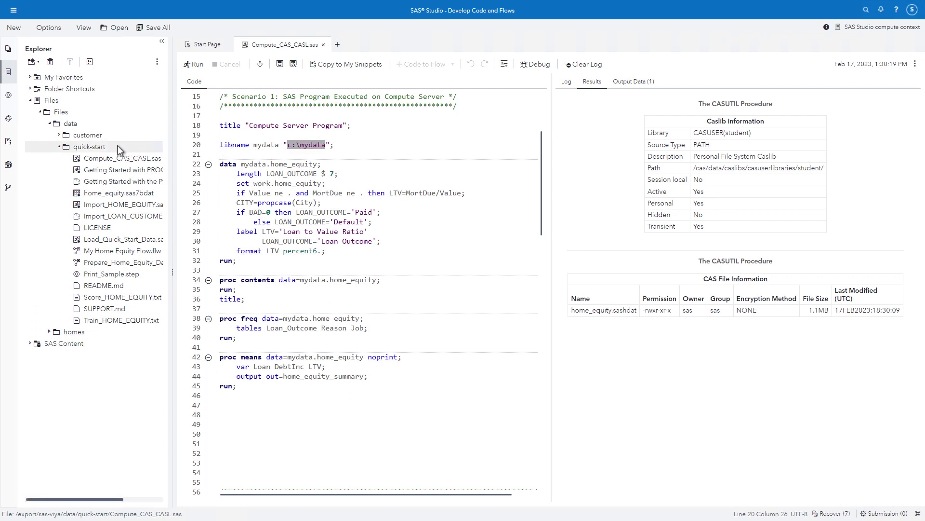
{"action": "right_click", "coordinate": [118, 147]}
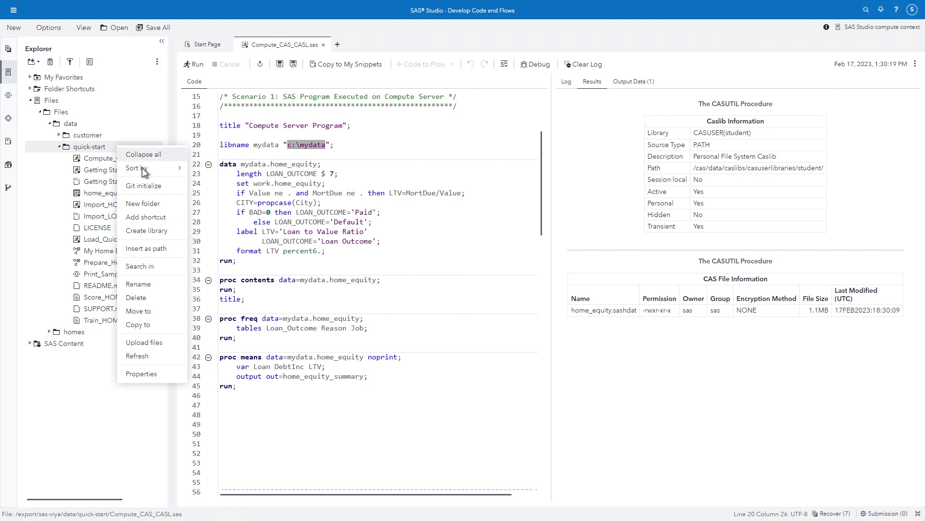
{"action": "left_click", "coordinate": [172, 248]}
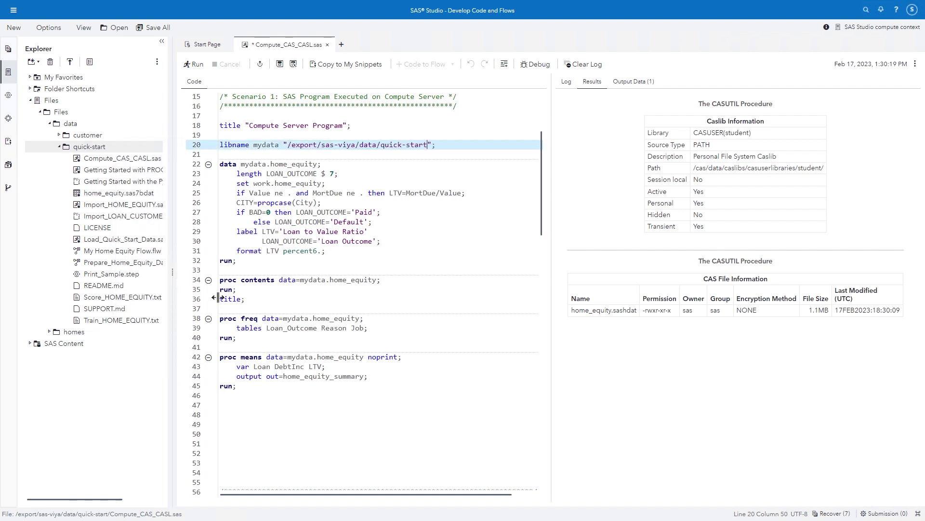
Run the Compute Server Program code and view the 5,960-row HOME_EQUITY output table
{"action": "left_click_drag", "start_coordinate": [236, 387], "coordinate": [204, 116]}
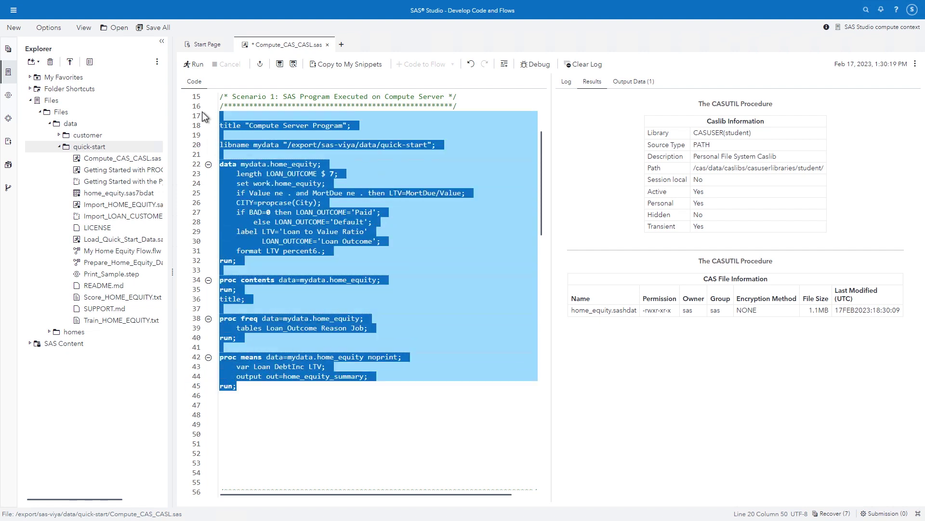
{"action": "left_click", "coordinate": [194, 67]}
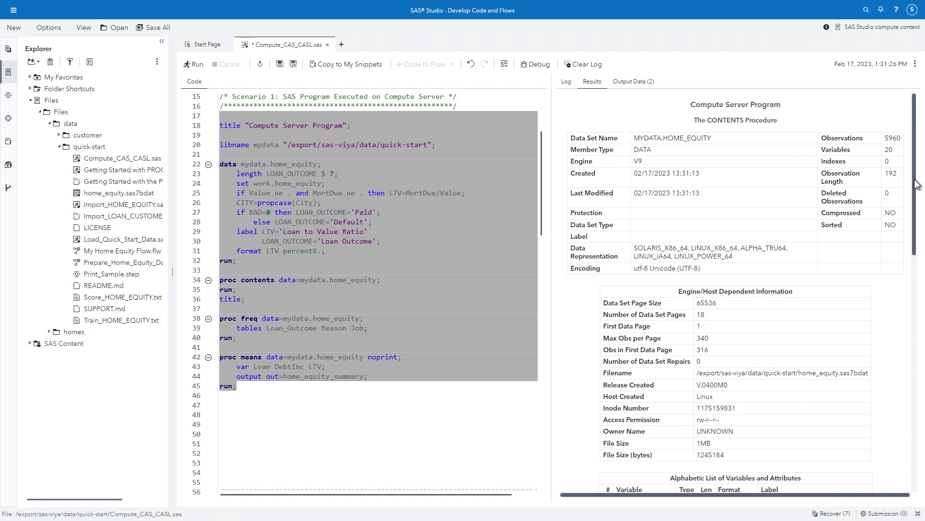
{"action": "mouse_move", "coordinate": [918, 182]}
{"action": "left_mouse_down"}
{"action": "mouse_move", "coordinate": [902, 268]}
{"action": "mouse_move", "coordinate": [904, 413]}
{"action": "left_mouse_up"}
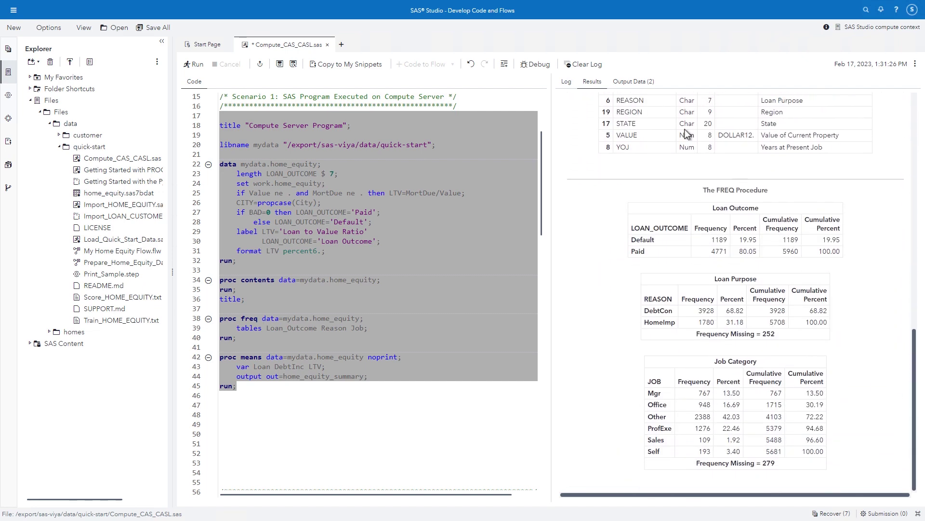
{"action": "left_click", "coordinate": [642, 87]}
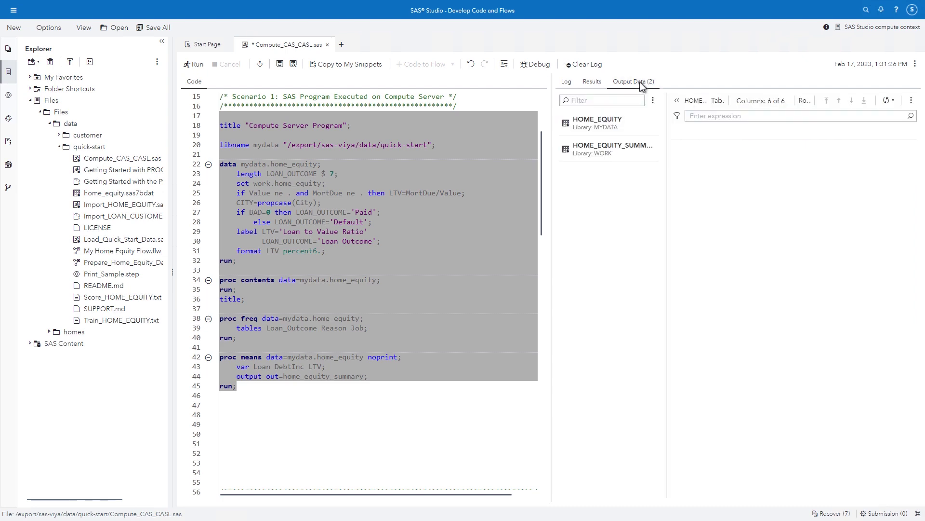
{"action": "left_click", "coordinate": [615, 127]}
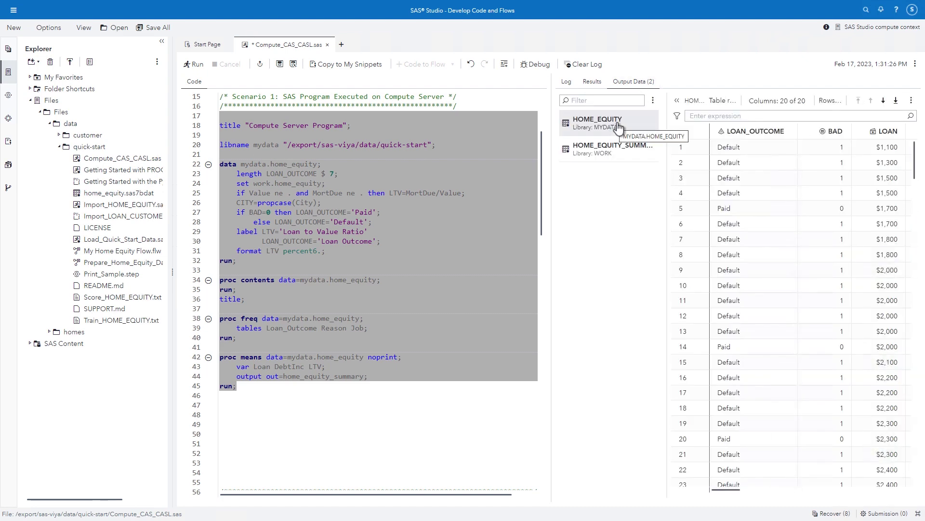
{"action": "left_click", "coordinate": [677, 101]}
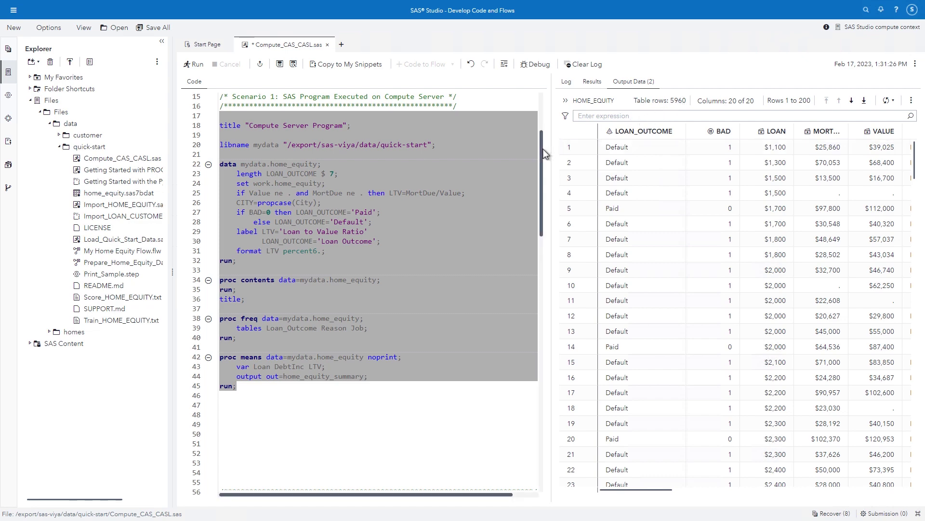
{"action": "left_click_drag", "start_coordinate": [543, 148], "coordinate": [543, 256]}
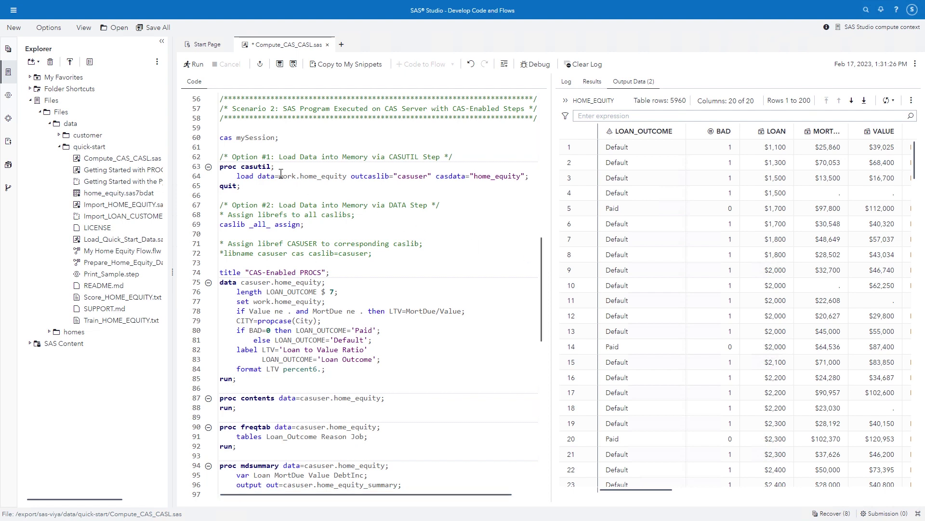
Run lines 60–65, starting session MYSESSION and loading WORK.HOME_EQUITY into CASUSER
{"action": "left_click", "coordinate": [197, 138]}
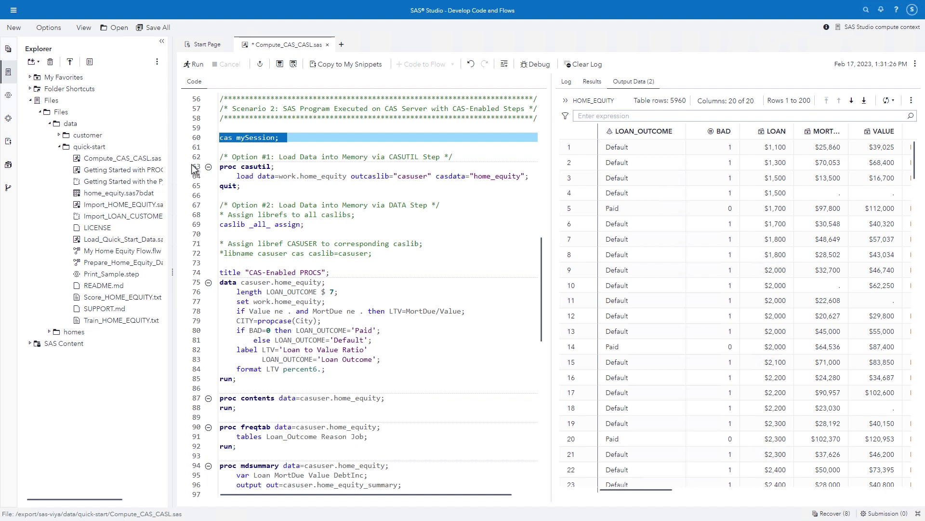
{"action": "left_click_drag", "start_coordinate": [194, 168], "coordinate": [194, 186]}
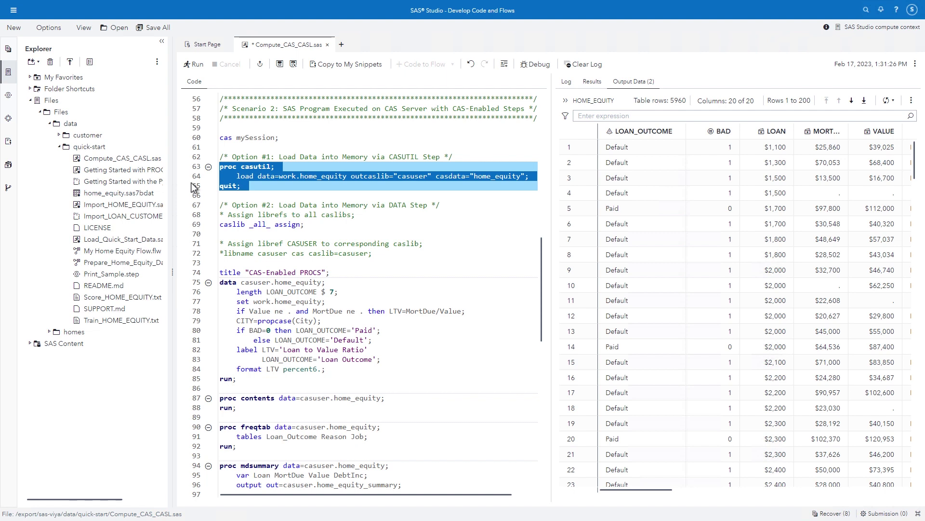
{"action": "left_click", "coordinate": [248, 187]}
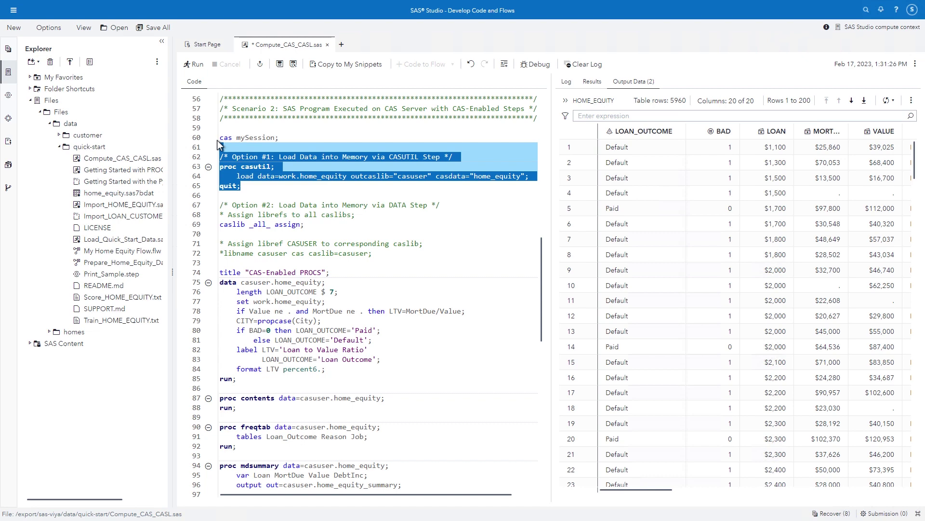
{"action": "left_click_drag", "start_coordinate": [247, 187], "coordinate": [216, 138]}
{"action": "left_click", "coordinate": [198, 66]}
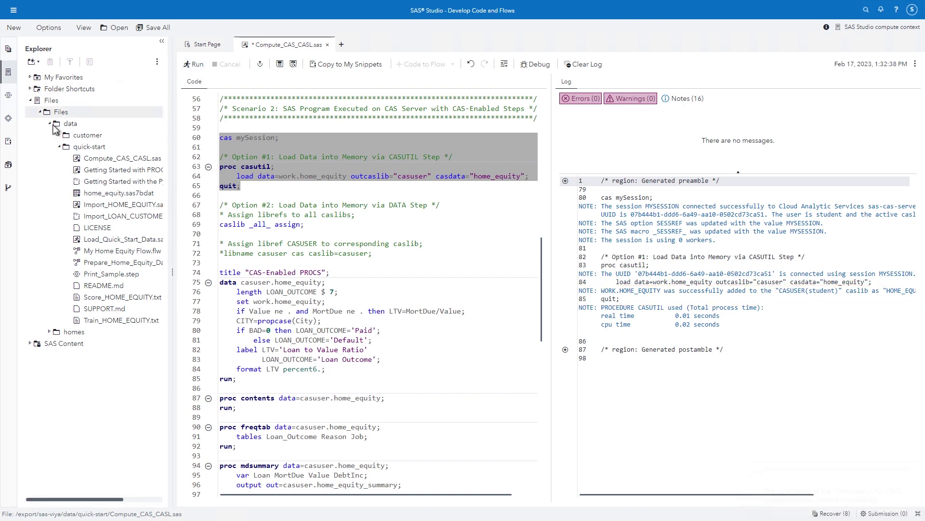
Open the Cloud Analytic Services 'Load Data to caslib' snippet, then return to Compute_CAS_CASL.sas
{"action": "left_click", "coordinate": [6, 145]}
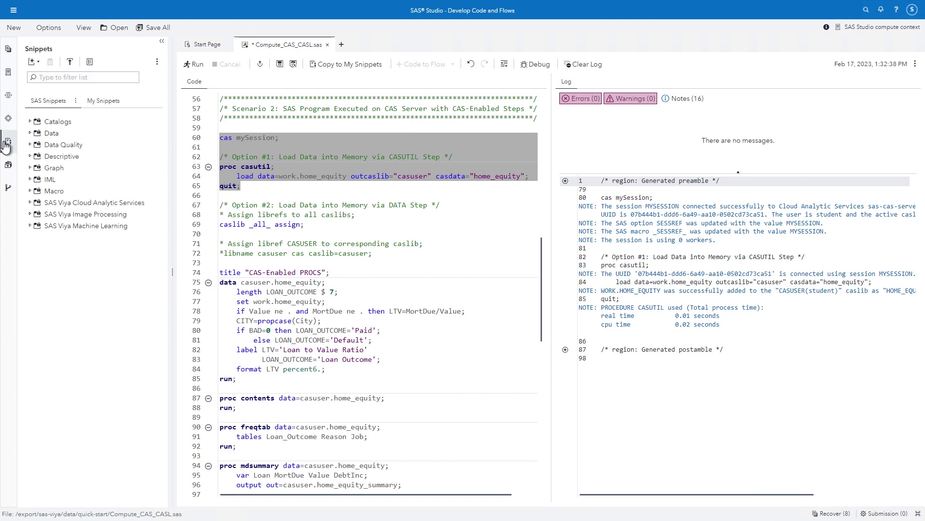
{"action": "left_click", "coordinate": [29, 204]}
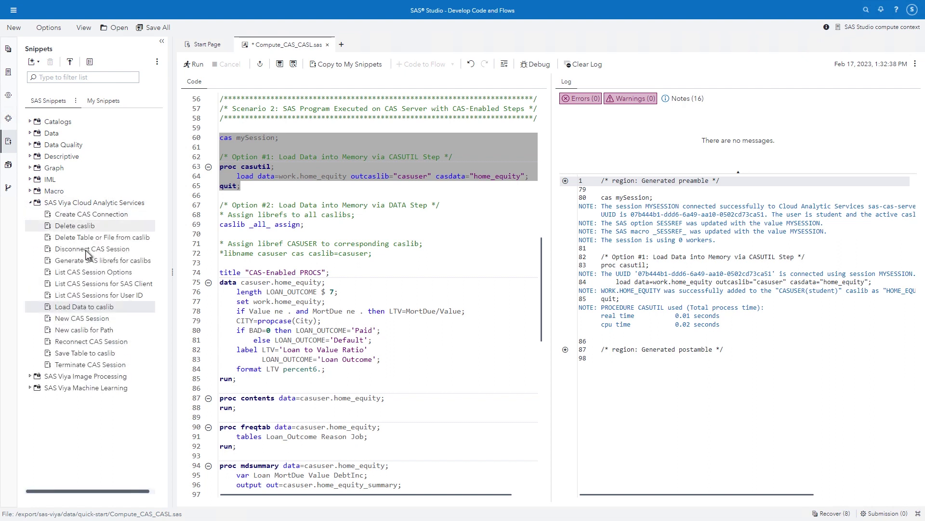
{"action": "double_click", "coordinate": [123, 310]}
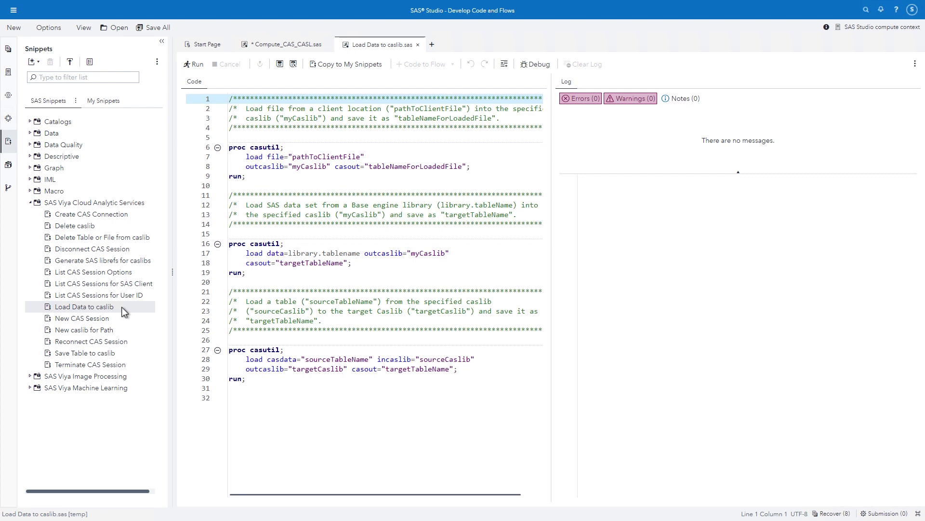
{"action": "left_click", "coordinate": [284, 46]}
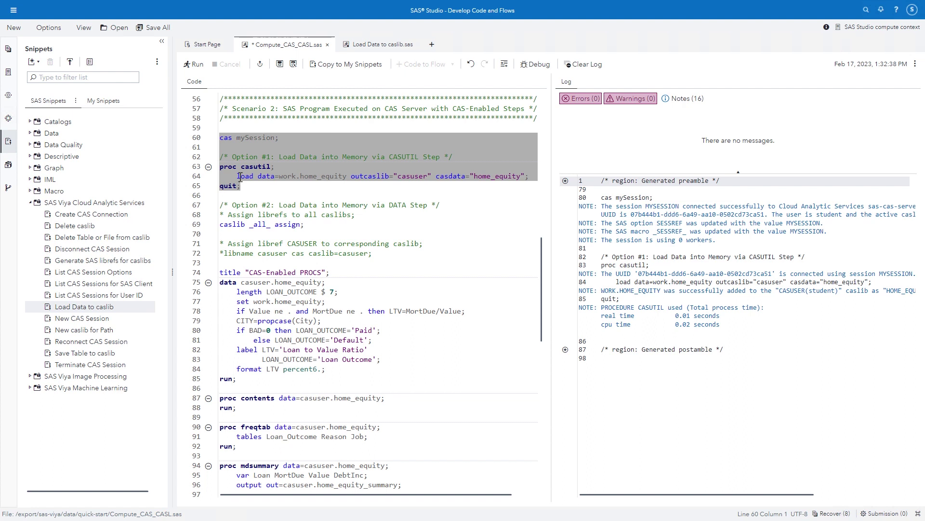
Run the line-69 caslib _all_ assign statement, mapping session caslibs to SAS libraries
{"action": "left_click", "coordinate": [196, 283]}
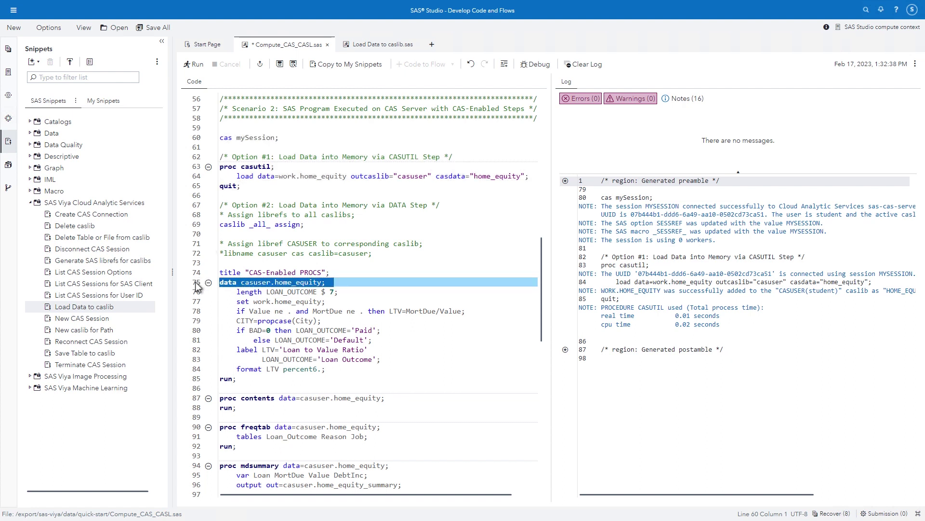
{"action": "left_click", "coordinate": [241, 281]}
{"action": "double_click", "coordinate": [242, 282]}
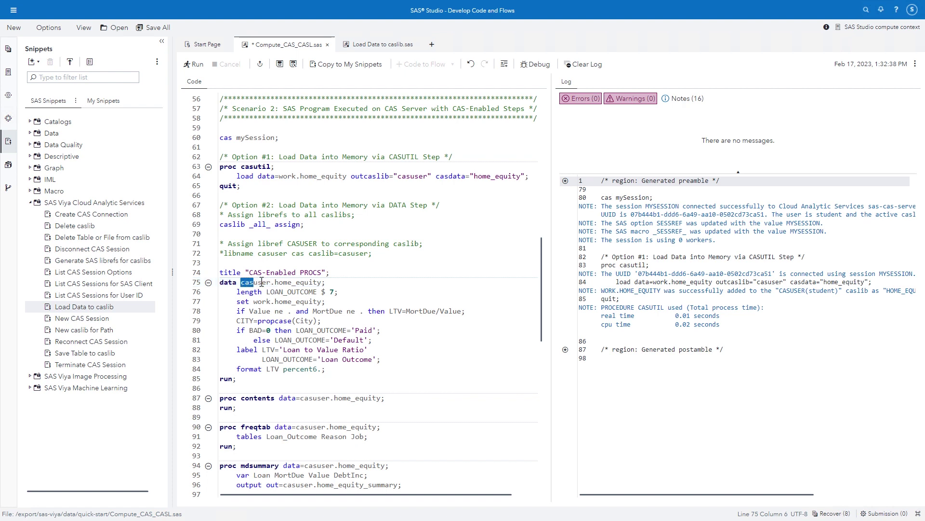
{"action": "left_click", "coordinate": [198, 282]}
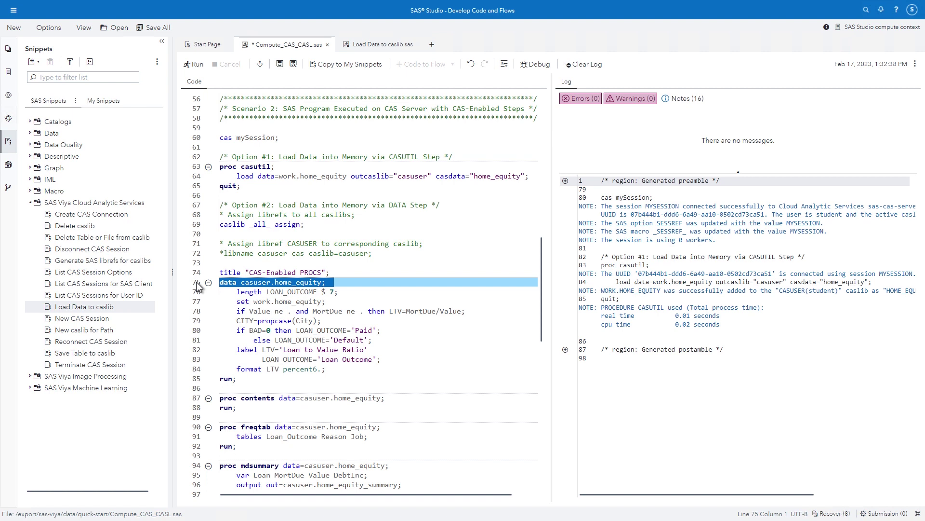
{"action": "left_click", "coordinate": [201, 226]}
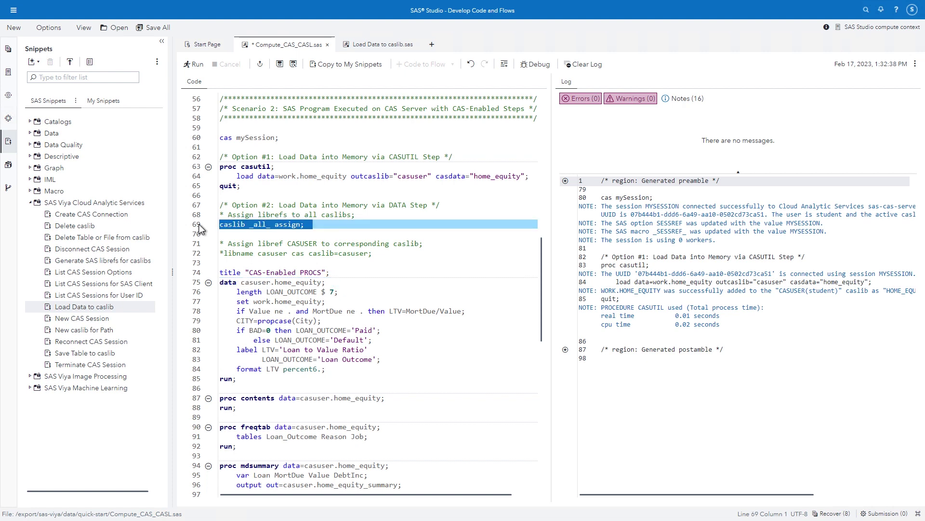
{"action": "left_click", "coordinate": [198, 65]}
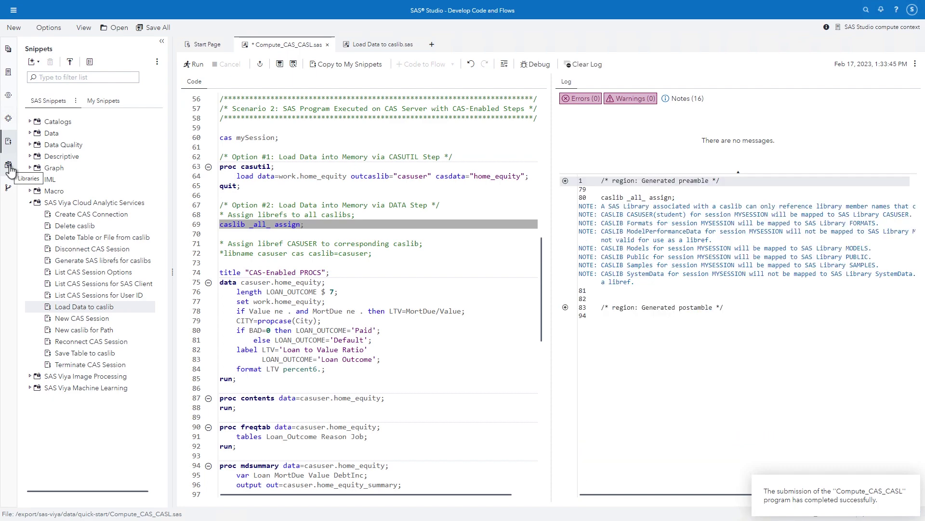
Uncomment the line-72 libname casuser statement and run it, assigning CASUSER to the CAS engine
{"action": "left_click", "coordinate": [10, 166]}
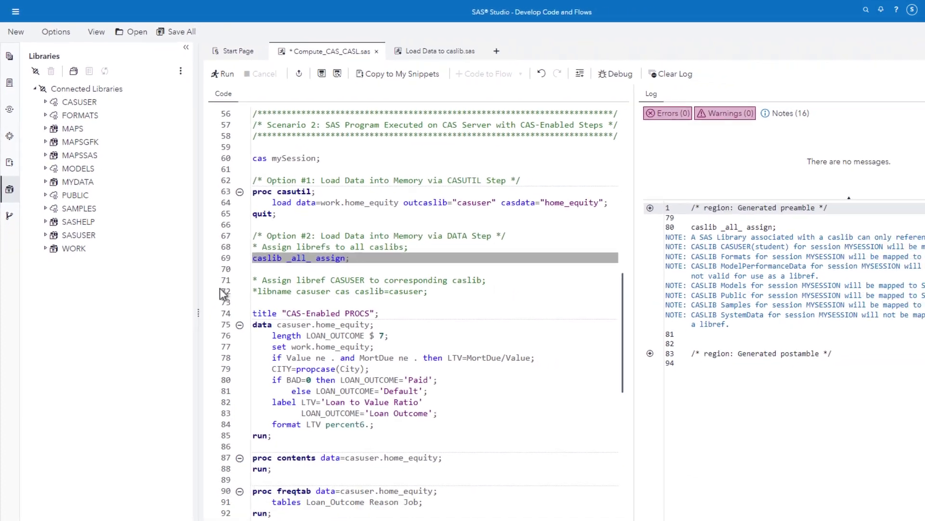
{"action": "left_click", "coordinate": [195, 255]}
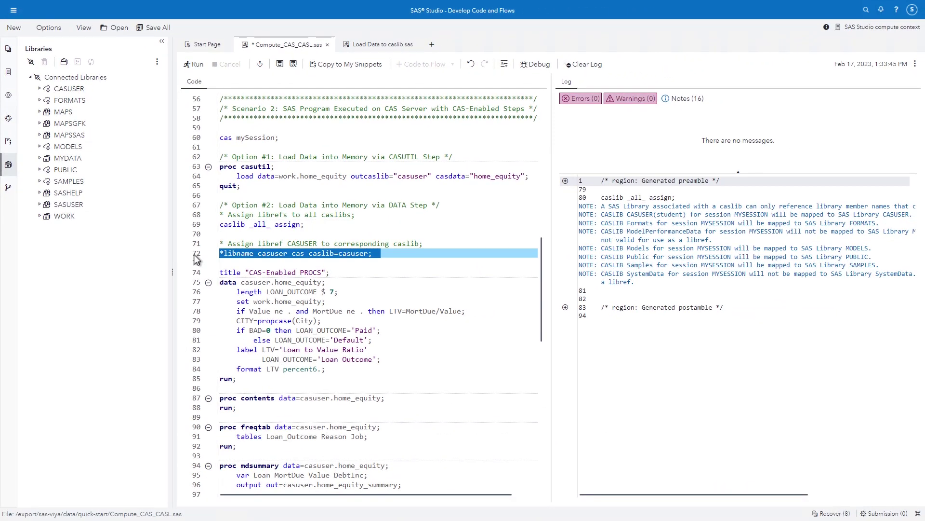
{"action": "left_click", "coordinate": [225, 256]}
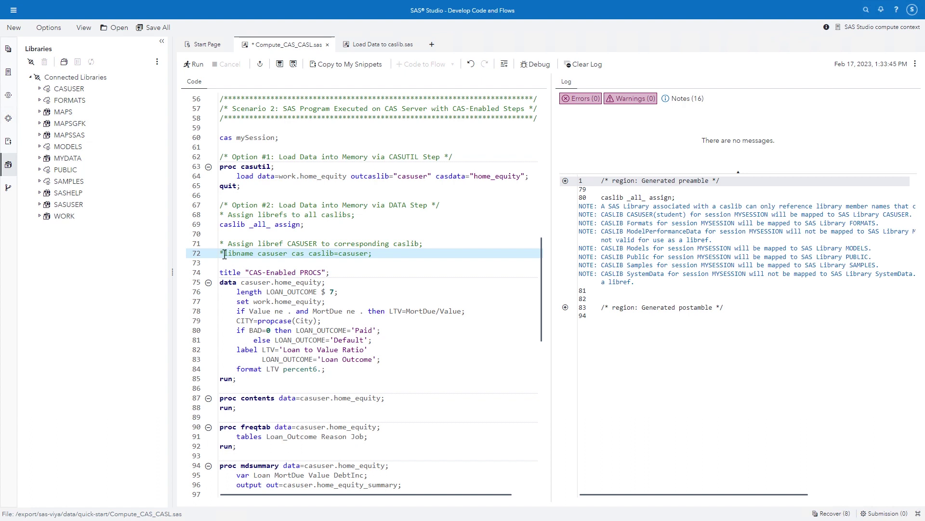
{"action": "key", "text": "BackSpace"}
{"action": "left_click", "coordinate": [196, 254]}
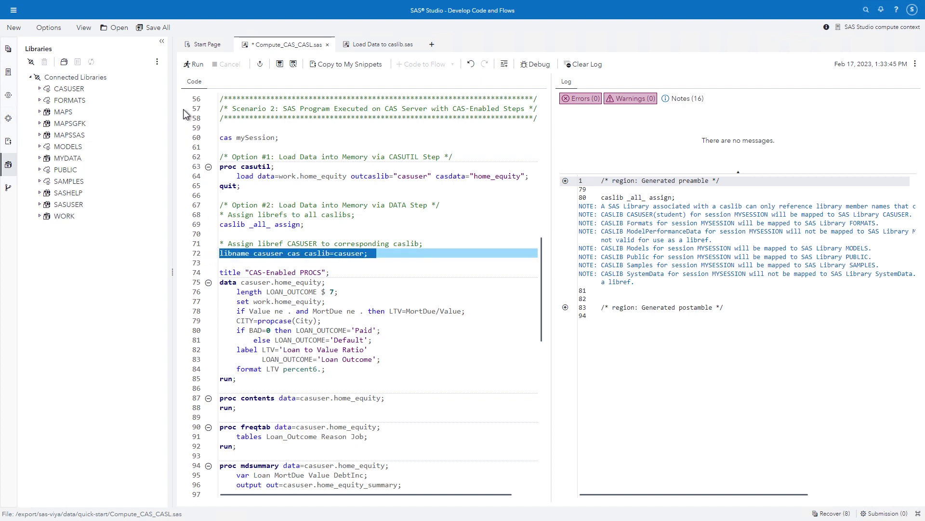
{"action": "left_click", "coordinate": [194, 66]}
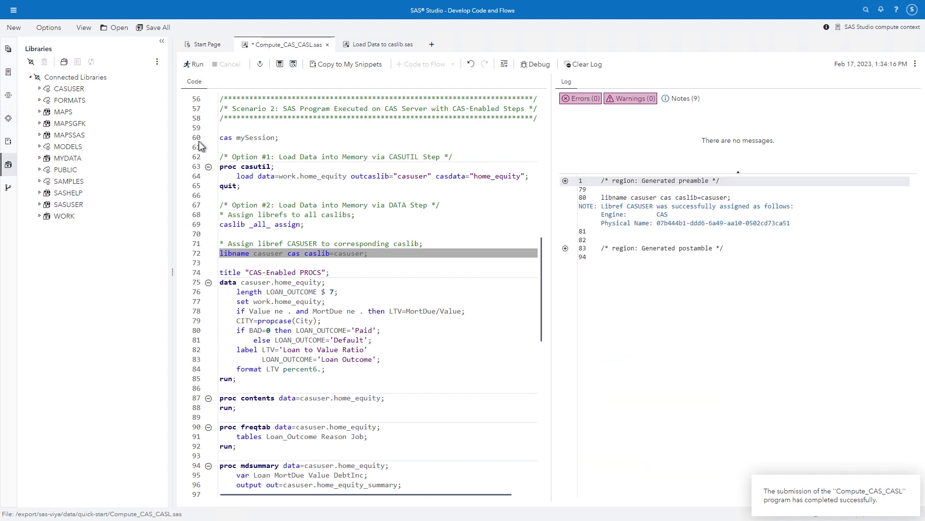
{"action": "left_click", "coordinate": [195, 284]}
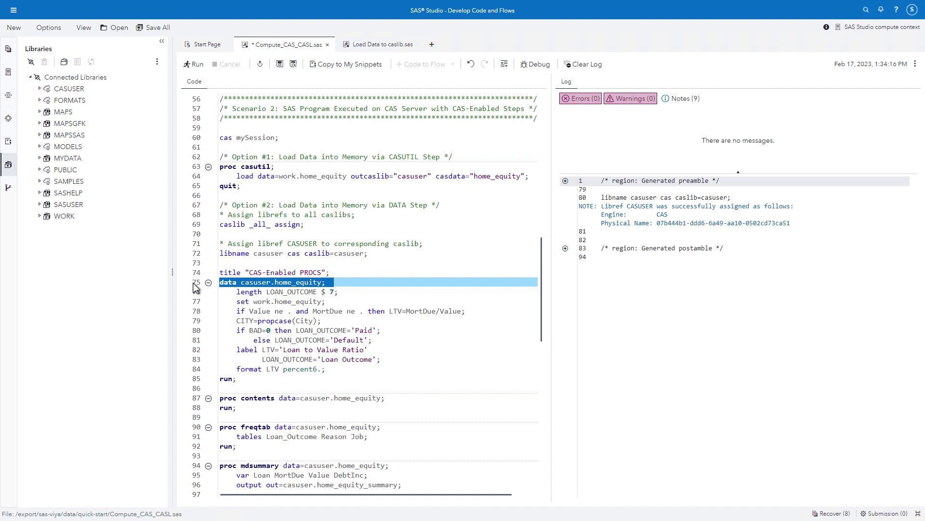
Run the lines 74–85 DATA step, creating CASUSER.HOME_EQUITY with 5960 observations and 20 variables
{"action": "left_click_drag", "start_coordinate": [237, 378], "coordinate": [220, 272]}
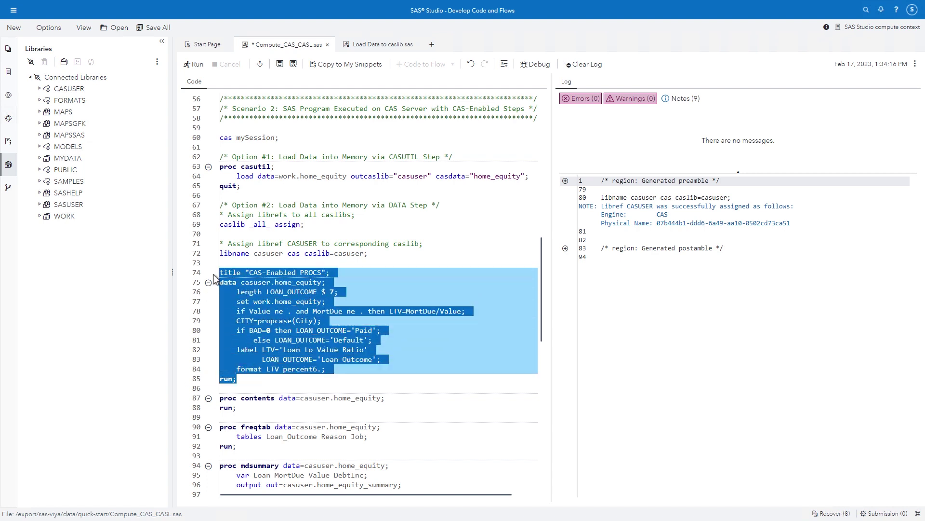
{"action": "left_click", "coordinate": [193, 65]}
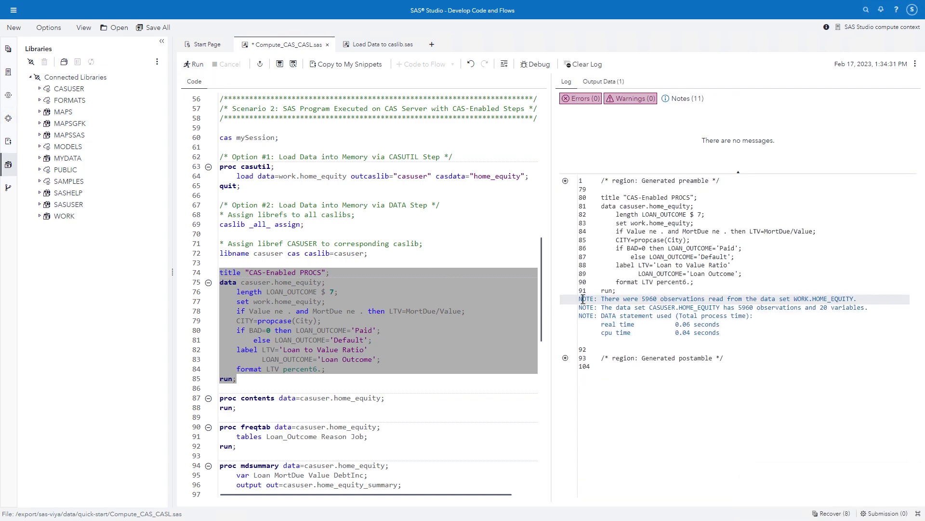
{"action": "left_click", "coordinate": [199, 304]}
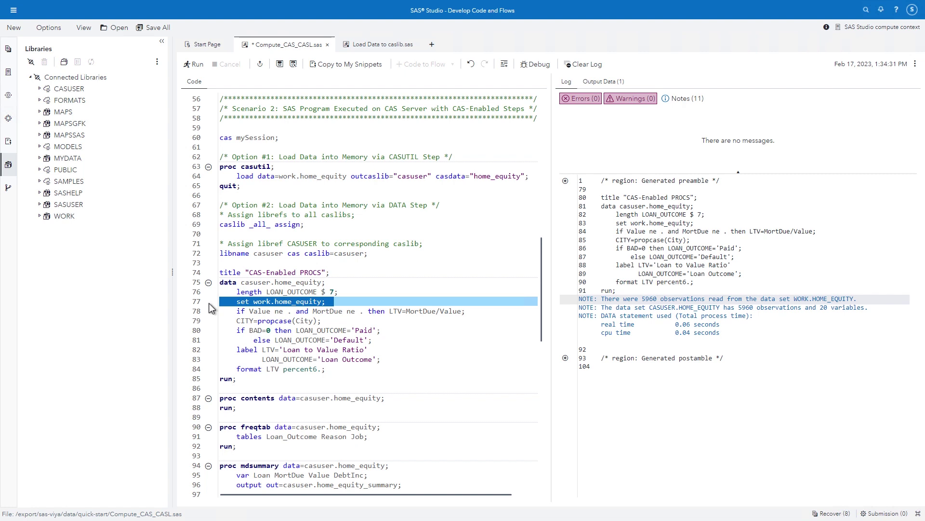
Change line 77 to read casuser.home_equity and rerun the DATA step multithreaded in CAS
{"action": "left_click", "coordinate": [264, 302]}
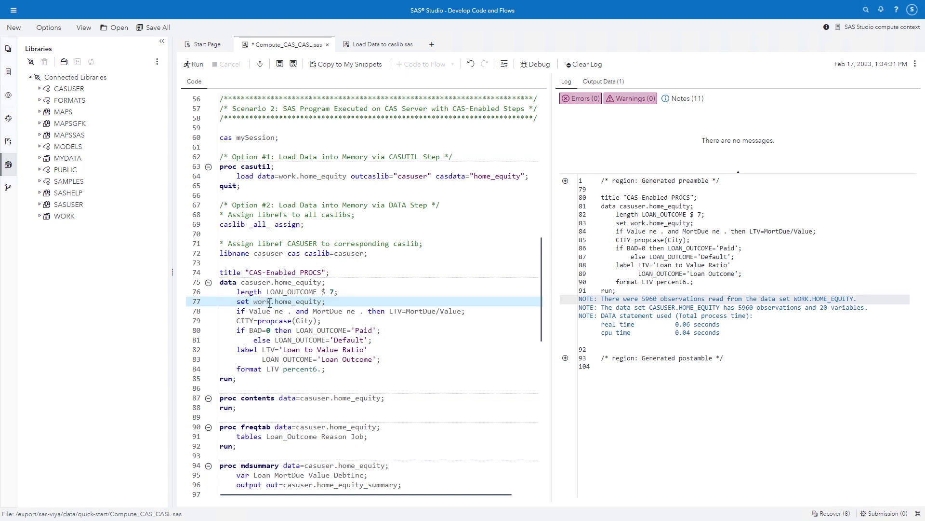
{"action": "key", "text": "BackSpace"}
{"action": "key", "text": "BackSpace"}
{"action": "key", "text": "BackSpace"}
{"action": "key", "text": "BackSpace"}
{"action": "type", "text": "casu"}
{"action": "type", "text": "ser"}
{"action": "left_click_drag", "start_coordinate": [245, 379], "coordinate": [216, 275]}
{"action": "left_click", "coordinate": [194, 65]}
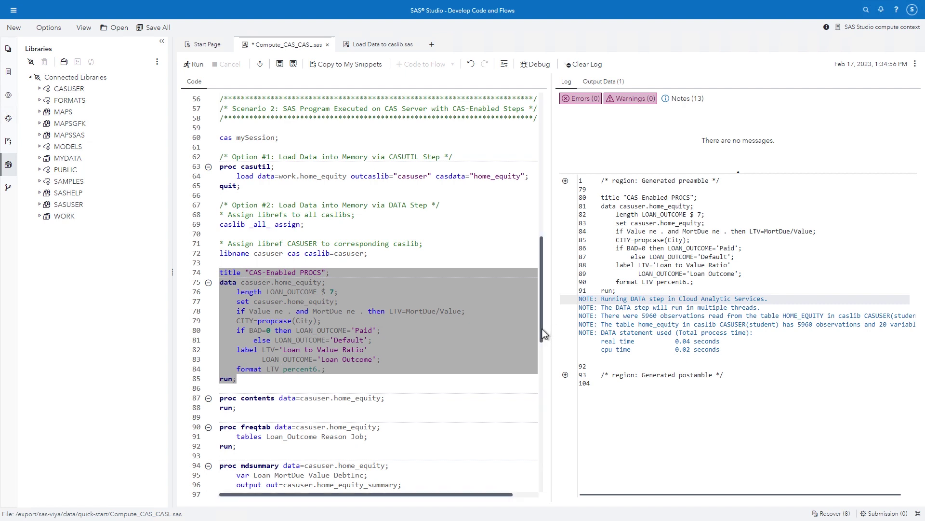
{"action": "scroll", "coordinate": [542, 333], "scroll_direction": "down", "scroll_amount": 2}
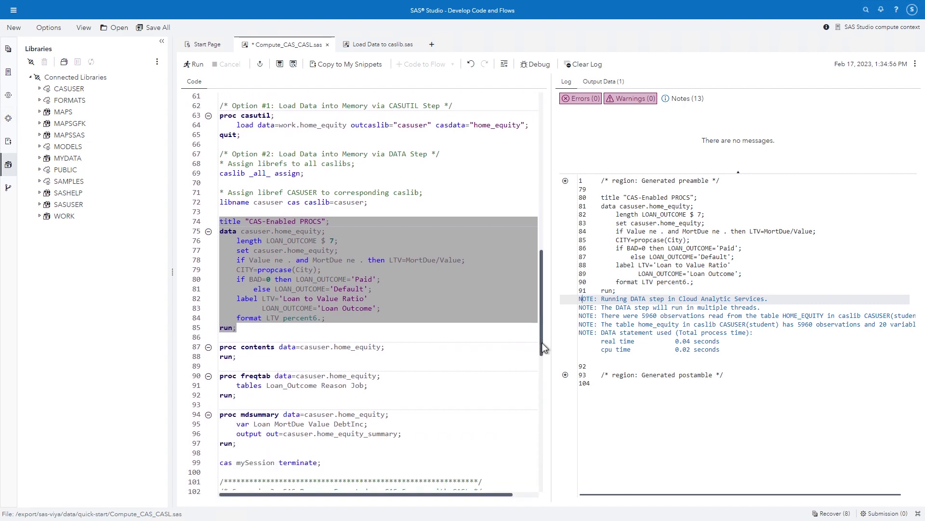
{"action": "key", "text": "Down"}
{"action": "key", "text": "Down"}
{"action": "key", "text": "Down"}
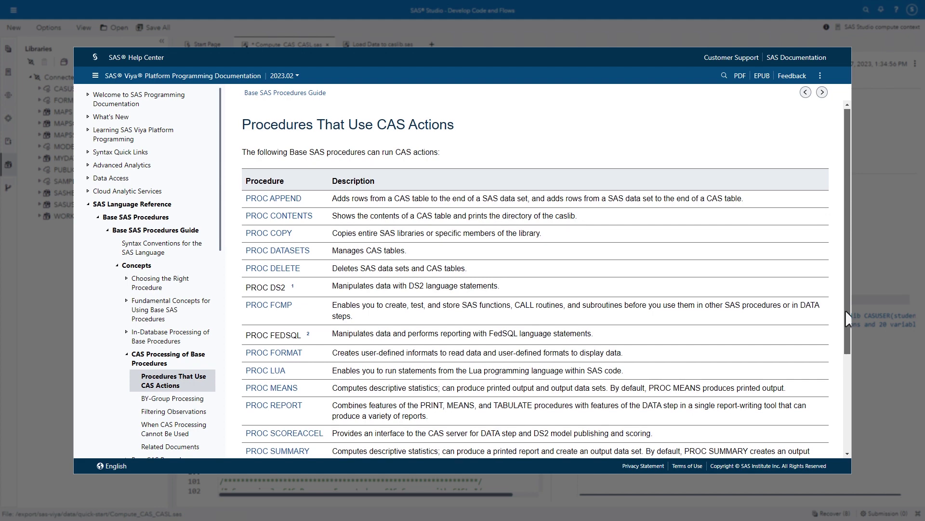
{"action": "left_click_drag", "start_coordinate": [846, 310], "coordinate": [838, 355]}
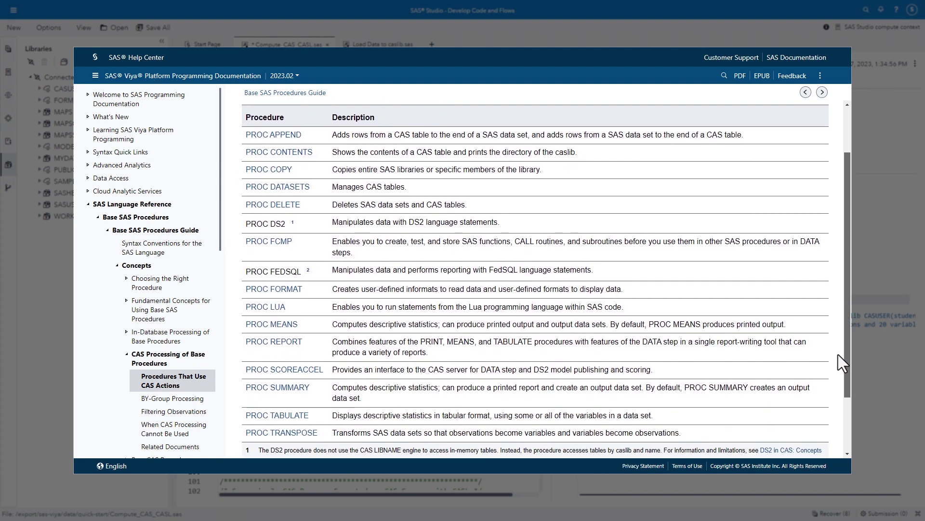
{"action": "left_click_drag", "start_coordinate": [838, 354], "coordinate": [832, 309]}
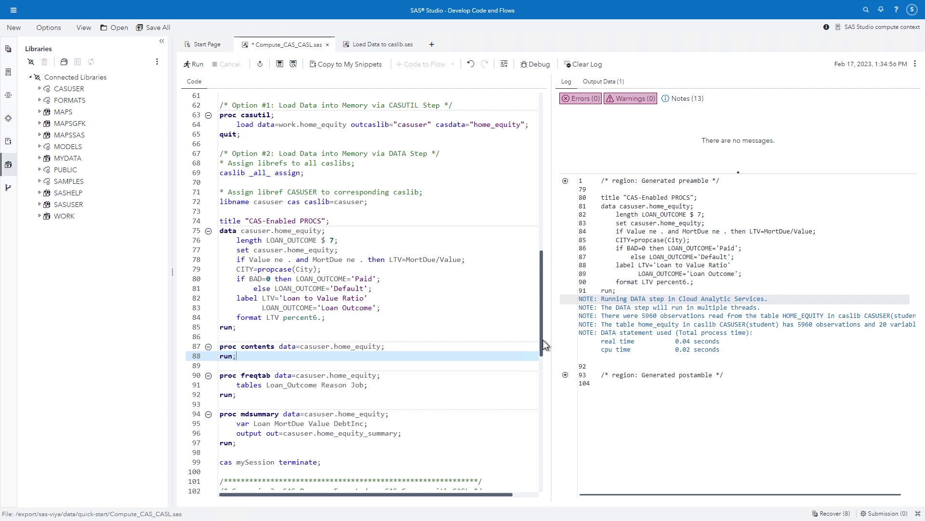
Run lines 87–97 (CONTENTS, FREQTAB, MDSUMMARY), creating CASUSER.HOME_EQUITY_SUMMARY with 4 observations
{"action": "double_click", "coordinate": [315, 349]}
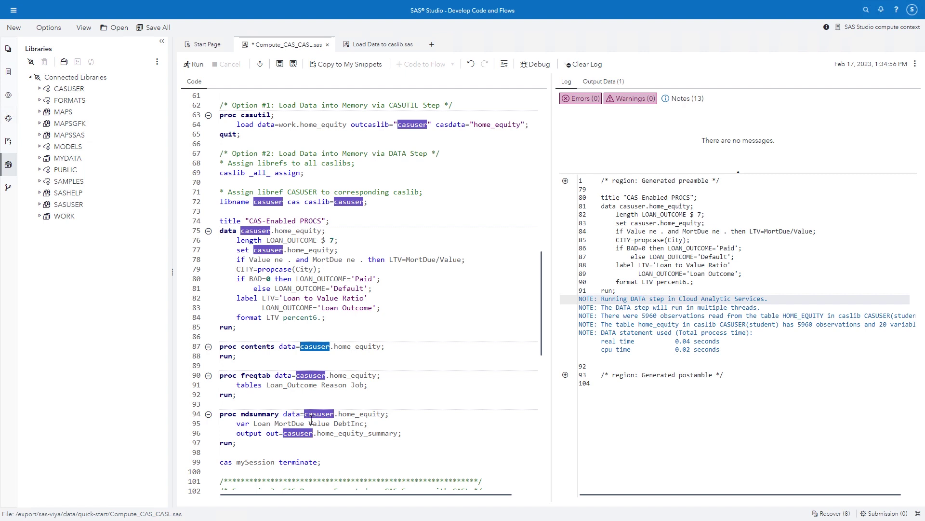
{"action": "left_click", "coordinate": [310, 453]}
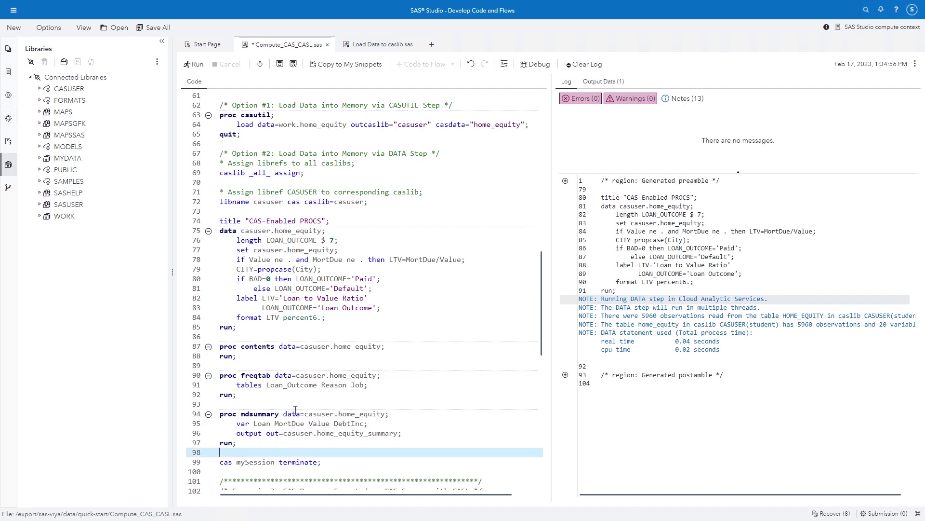
{"action": "double_click", "coordinate": [256, 374]}
{"action": "left_click", "coordinate": [256, 414]}
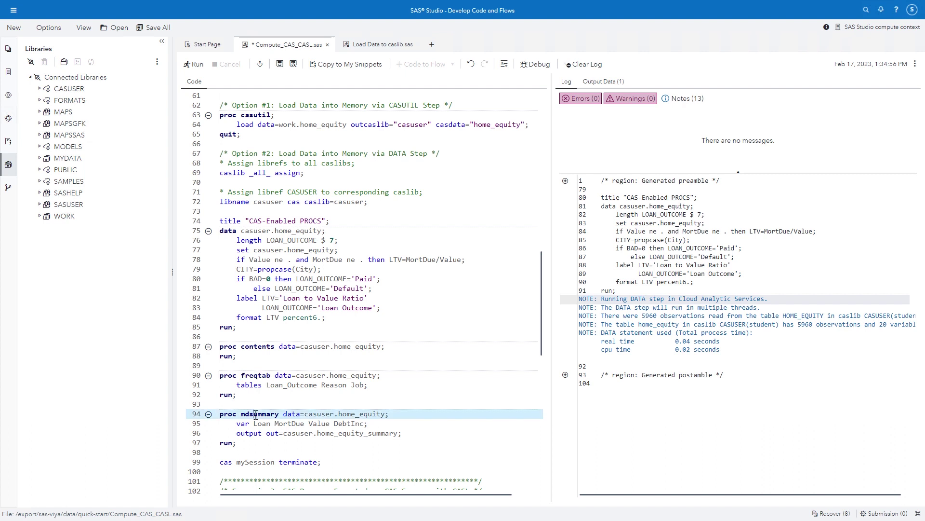
{"action": "left_click_drag", "start_coordinate": [258, 443], "coordinate": [221, 348]}
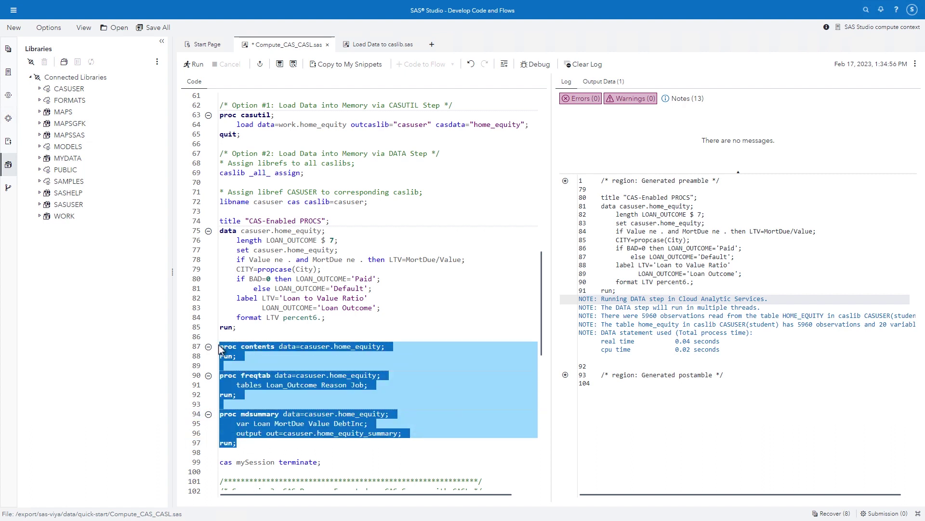
{"action": "left_click", "coordinate": [197, 65]}
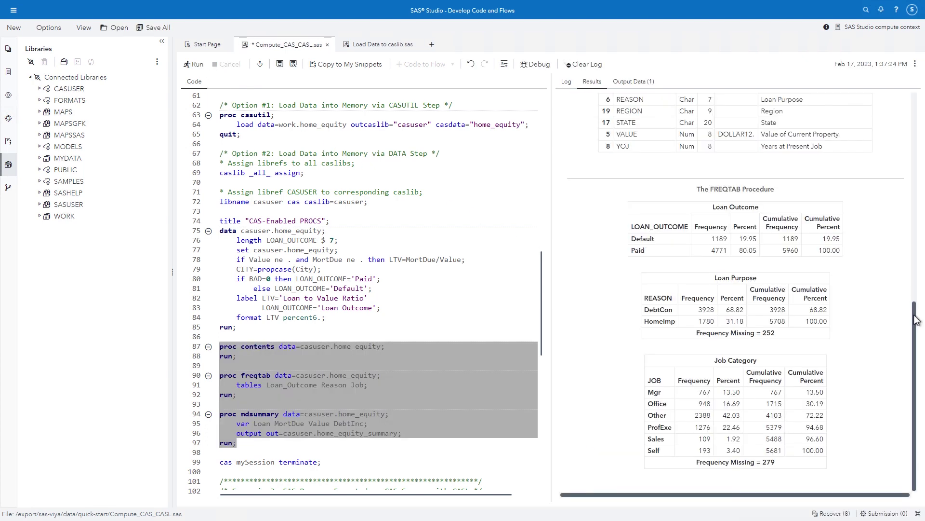
{"action": "left_click_drag", "start_coordinate": [916, 318], "coordinate": [886, 120]}
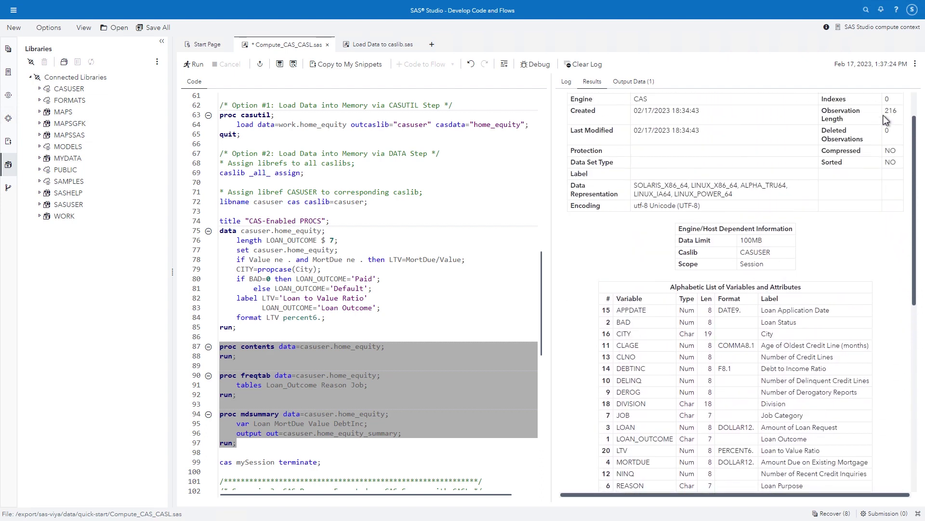
{"action": "scroll", "coordinate": [886, 119], "scroll_direction": "up", "scroll_amount": 3}
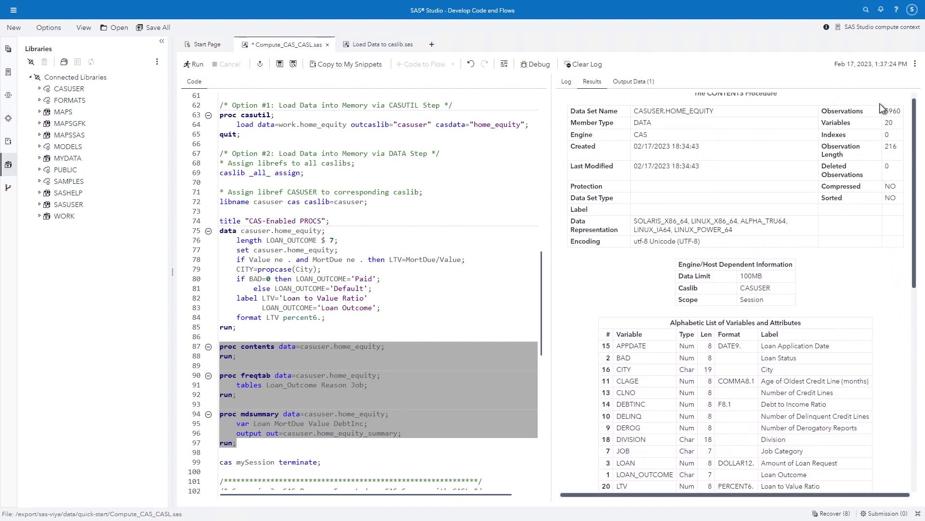
Check the log and CASUSER tables, then run 'cas mySession terminate;' from line 99
{"action": "left_click", "coordinate": [566, 83]}
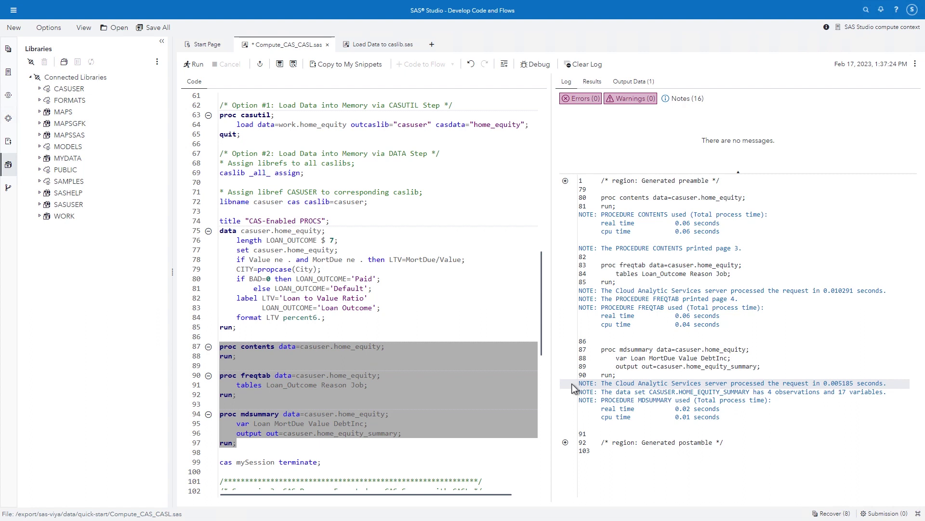
{"action": "left_click", "coordinate": [39, 88]}
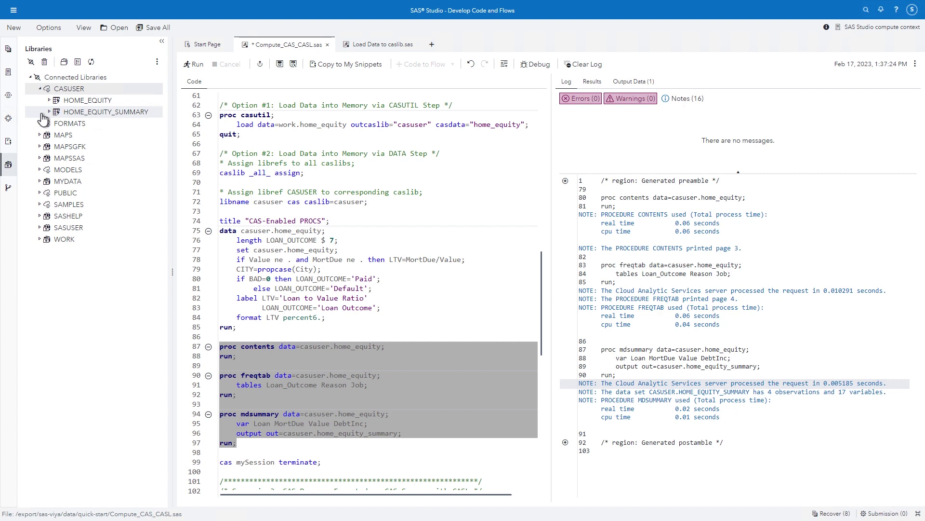
{"action": "left_click", "coordinate": [196, 463]}
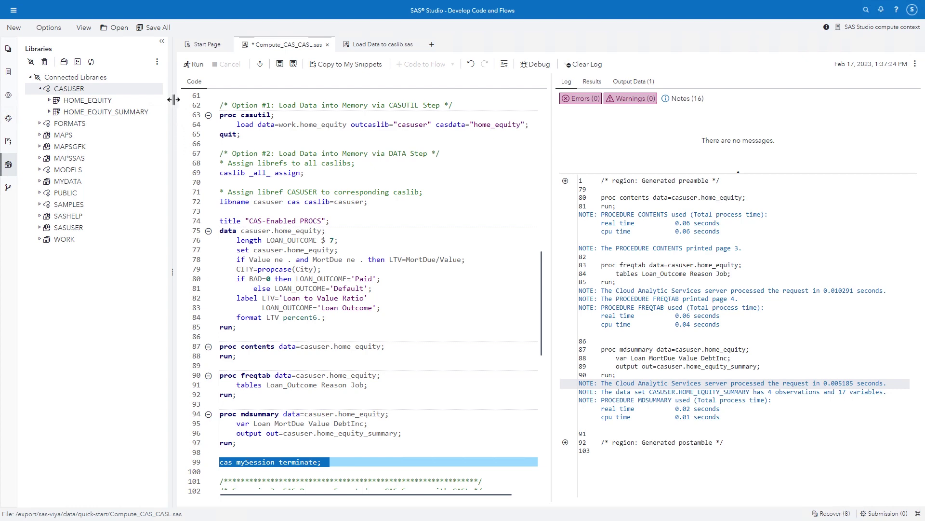
{"action": "left_click", "coordinate": [195, 65]}
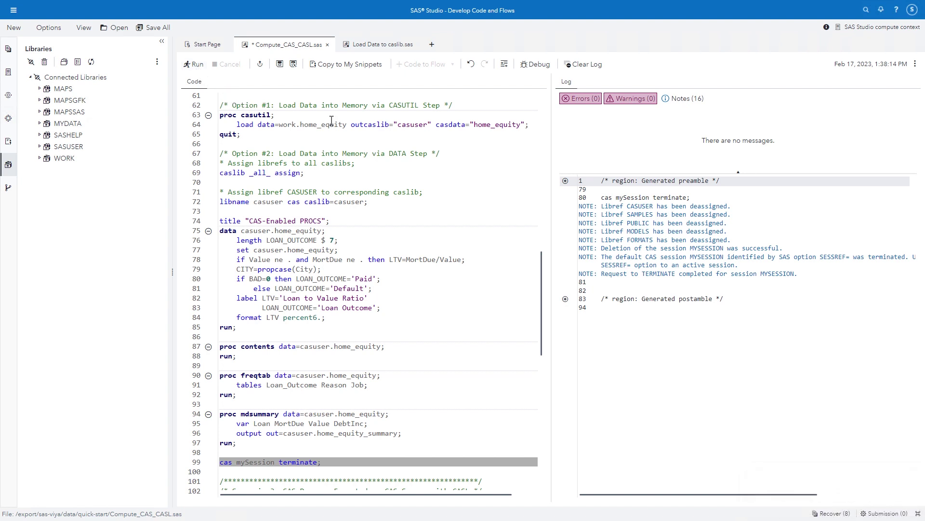
Add promote to the line 64 load statement and (promote=yes) after casuser.home_equity
{"action": "left_click", "coordinate": [526, 125]}
{"action": "key", "text": "Return"}
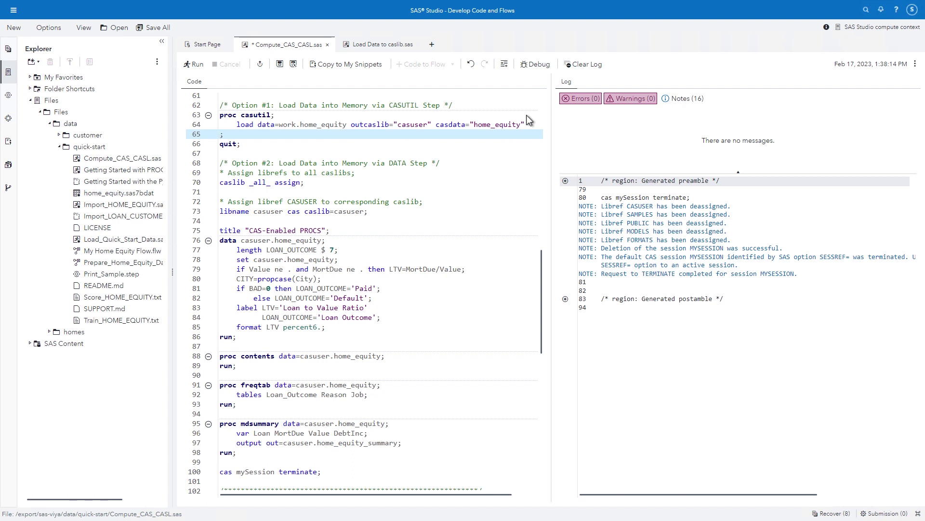
{"action": "key", "text": "Tab"}
{"action": "type", "text": "pr"}
{"action": "type", "text": "omot"}
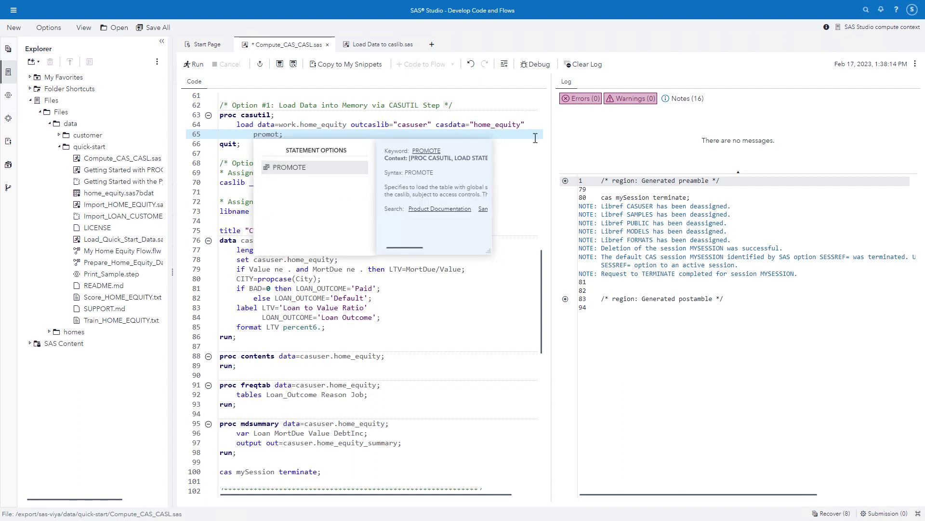
{"action": "left_click", "coordinate": [352, 174]}
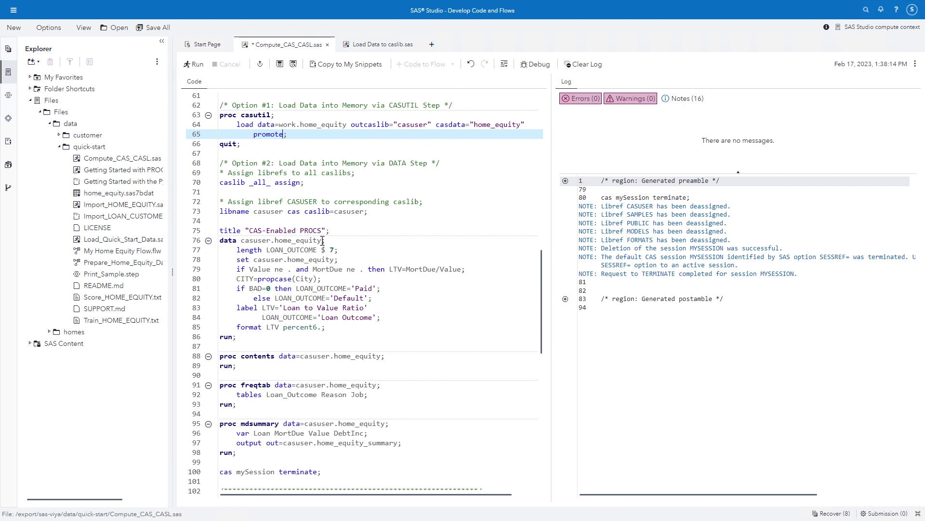
{"action": "left_click", "coordinate": [324, 240]}
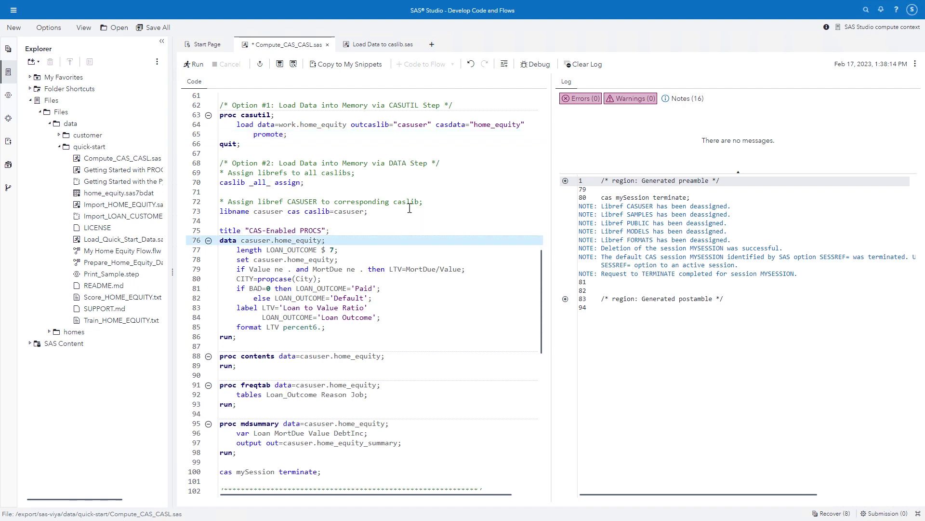
{"action": "type", "text": "(promote=yes)"}
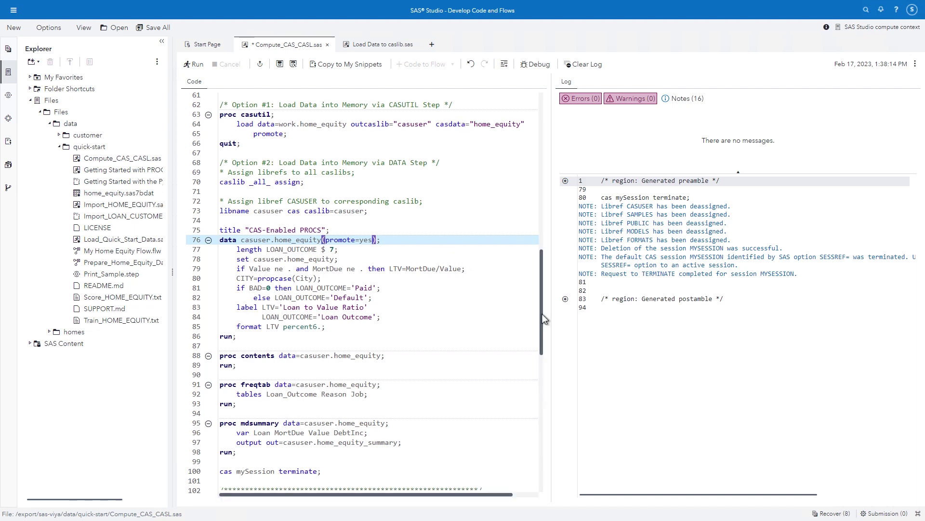
{"action": "scroll", "coordinate": [521, 393], "scroll_direction": "down", "scroll_amount": 4}
{"action": "scroll", "coordinate": [518, 420], "scroll_direction": "down", "scroll_amount": 2}
{"action": "scroll", "coordinate": [517, 427], "scroll_direction": "down", "scroll_amount": 1}
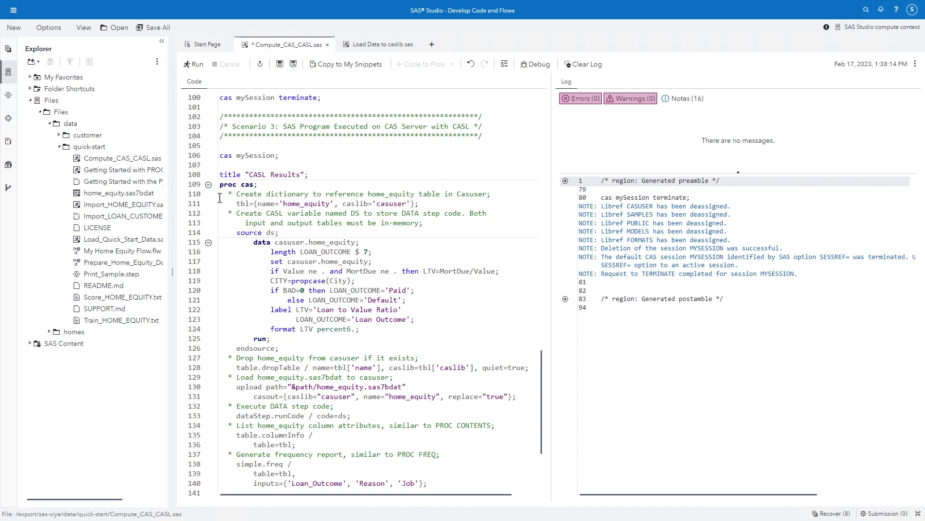
{"action": "left_click", "coordinate": [196, 186]}
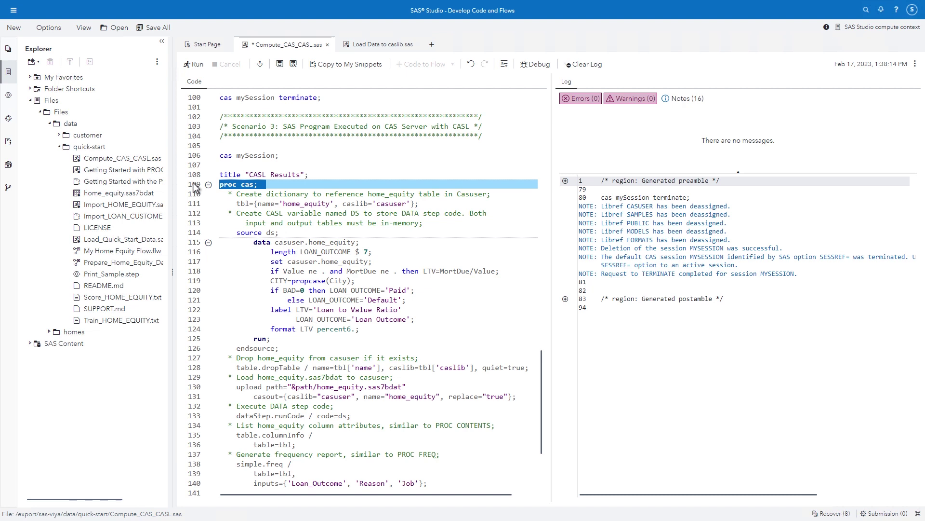
{"action": "left_click", "coordinate": [194, 205]}
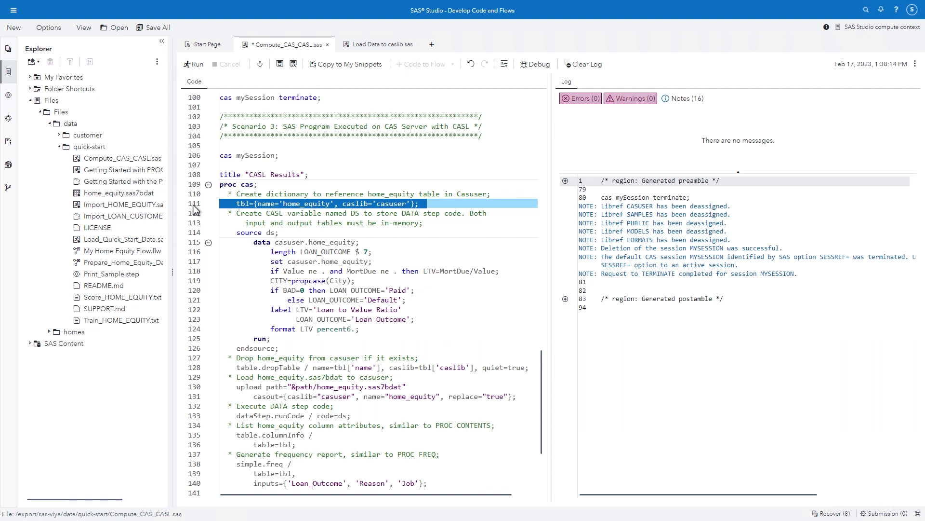
{"action": "left_click_drag", "start_coordinate": [194, 233], "coordinate": [192, 348]}
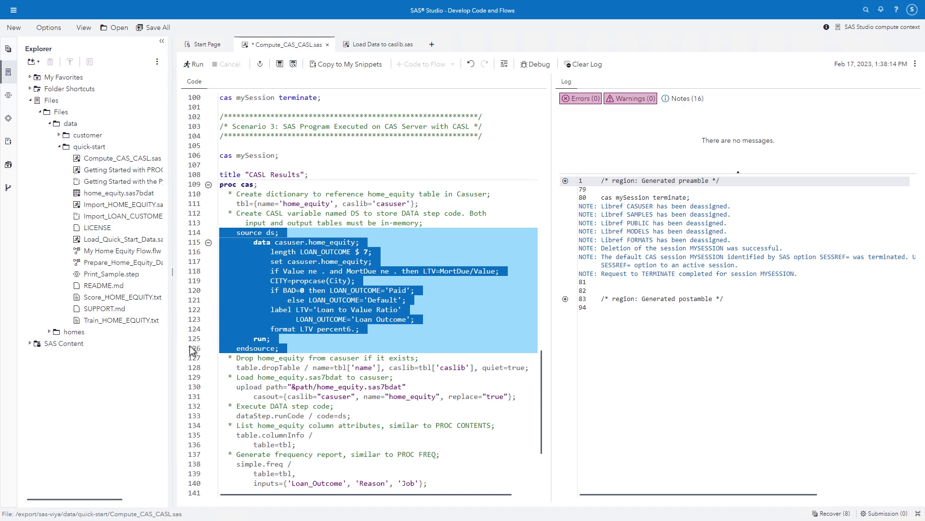
{"action": "left_click", "coordinate": [194, 372]}
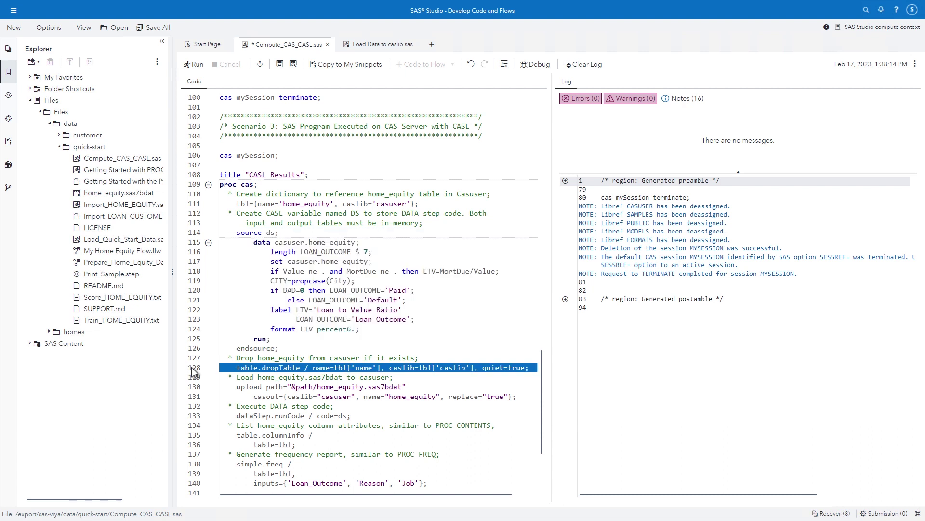
{"action": "left_click", "coordinate": [194, 391]}
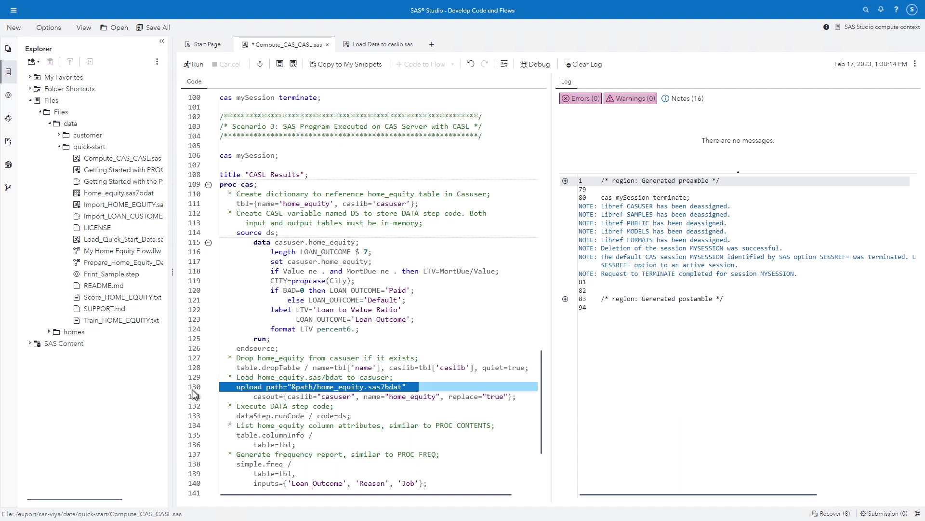
{"action": "left_click_drag", "start_coordinate": [194, 392], "coordinate": [194, 402]}
{"action": "left_click", "coordinate": [192, 417]}
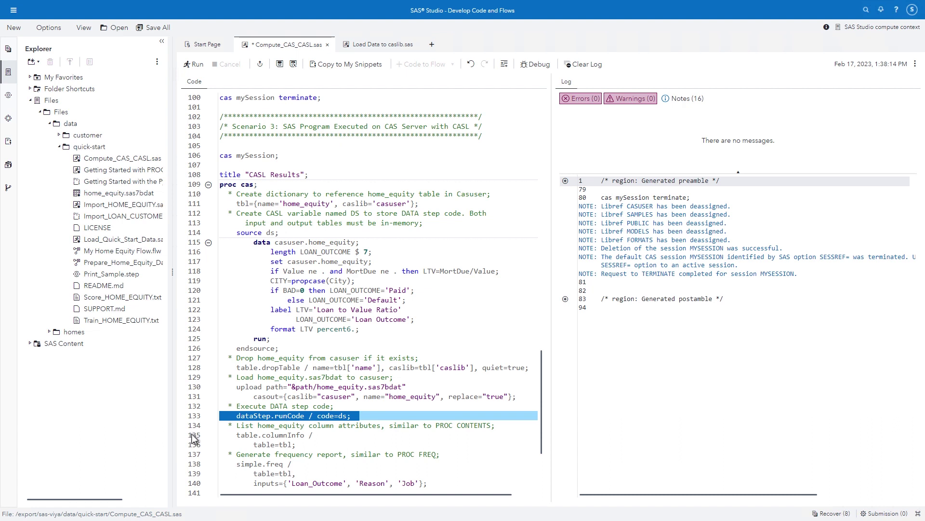
{"action": "left_click_drag", "start_coordinate": [194, 438], "coordinate": [194, 448]}
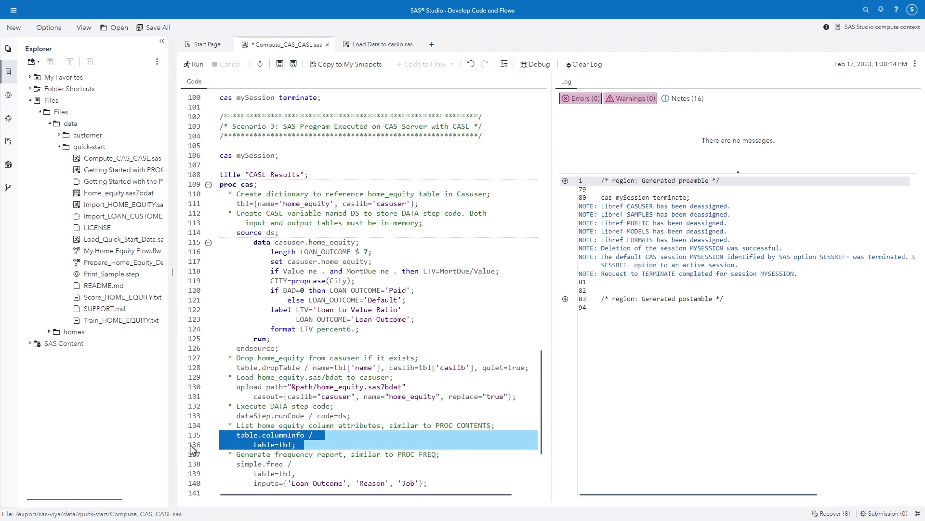
{"action": "scroll", "coordinate": [194, 449], "scroll_direction": "down", "scroll_amount": 1}
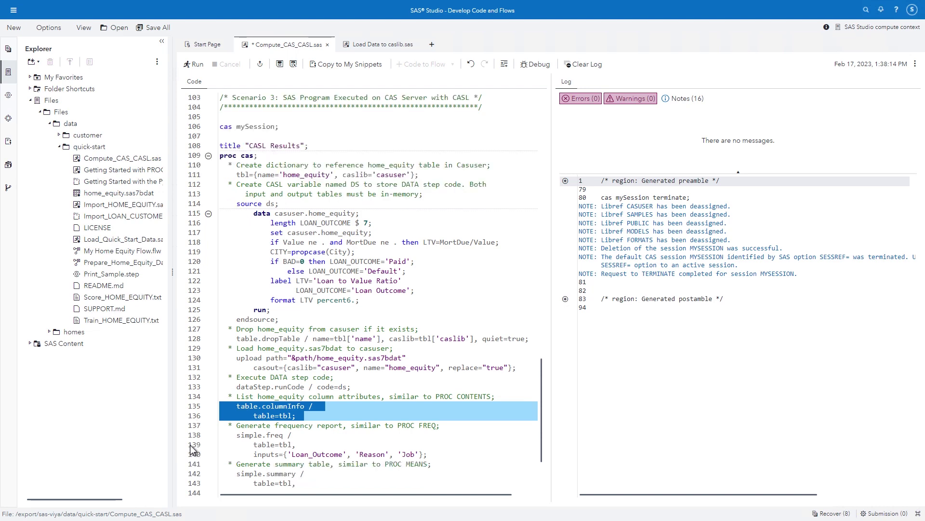
{"action": "scroll", "coordinate": [194, 448], "scroll_direction": "down", "scroll_amount": 1}
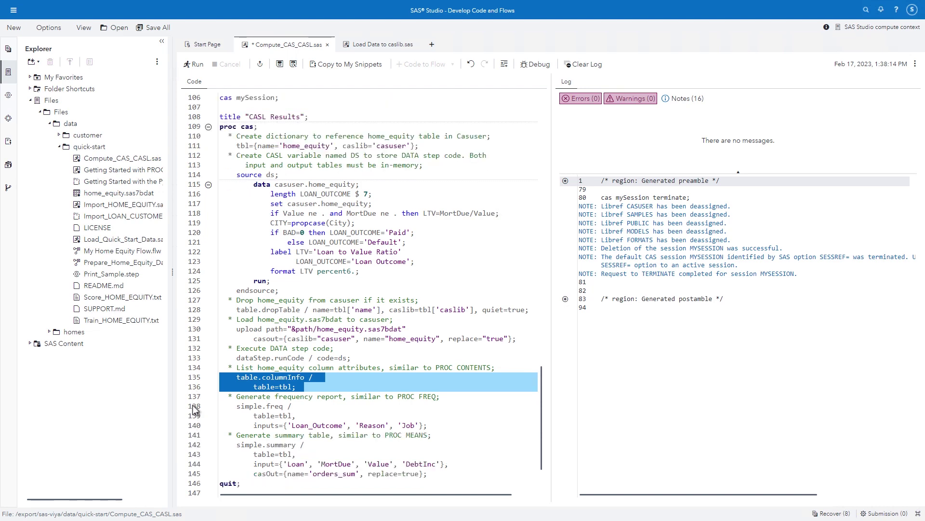
{"action": "mouse_move", "coordinate": [196, 409]}
{"action": "left_mouse_down"}
{"action": "mouse_move", "coordinate": [194, 476]}
{"action": "mouse_move", "coordinate": [326, 474]}
{"action": "mouse_move", "coordinate": [290, 473]}
{"action": "mouse_move", "coordinate": [263, 407]}
{"action": "mouse_move", "coordinate": [221, 91]}
{"action": "left_mouse_up"}
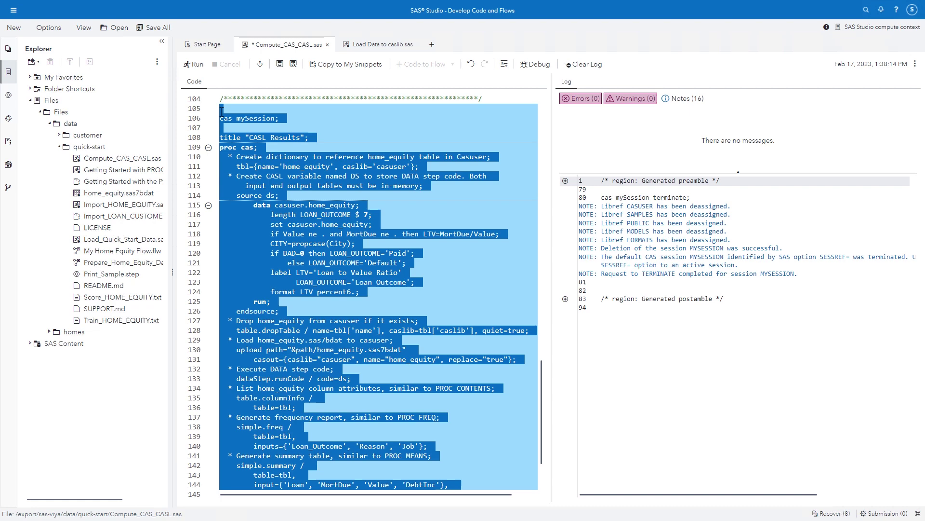
Run the Scenario 3 PROC CAS block and bring up the help resources
{"action": "left_click", "coordinate": [189, 66]}
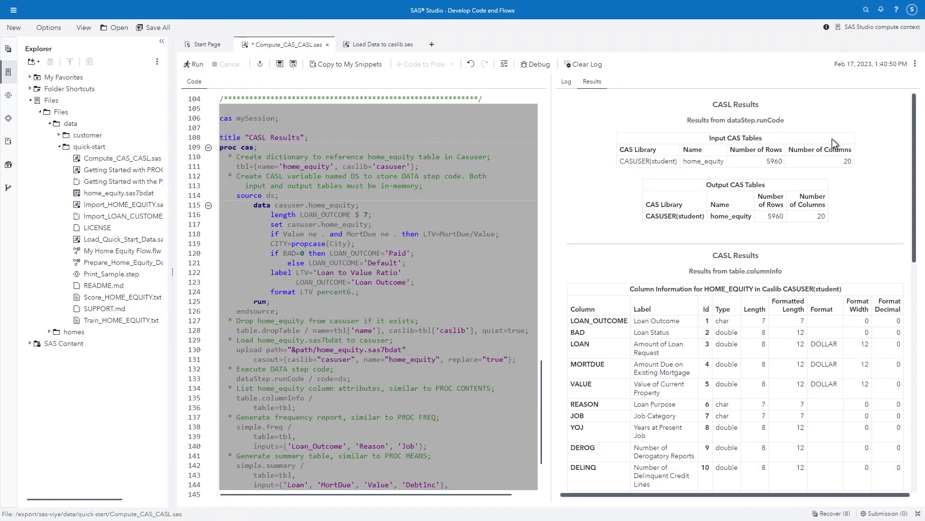
{"action": "left_click_drag", "start_coordinate": [913, 161], "coordinate": [923, 428]}
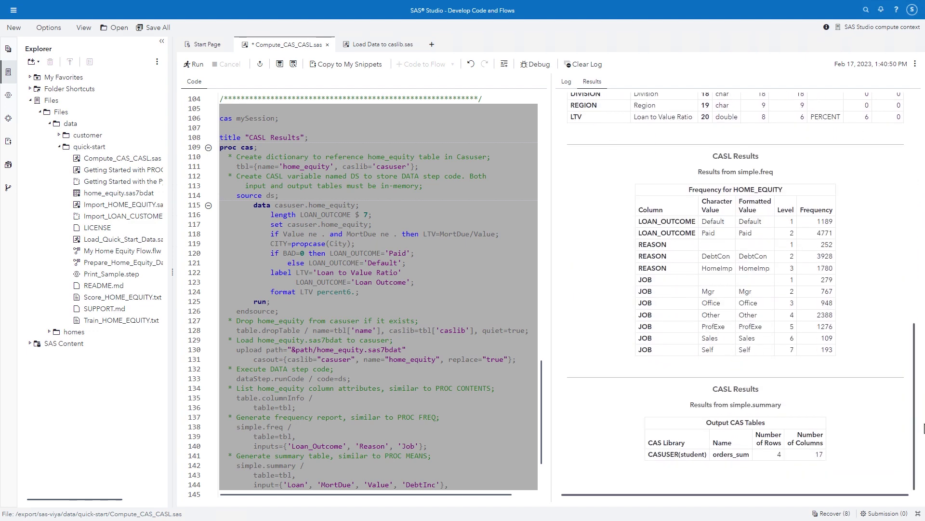
{"action": "left_click", "coordinate": [896, 10]}
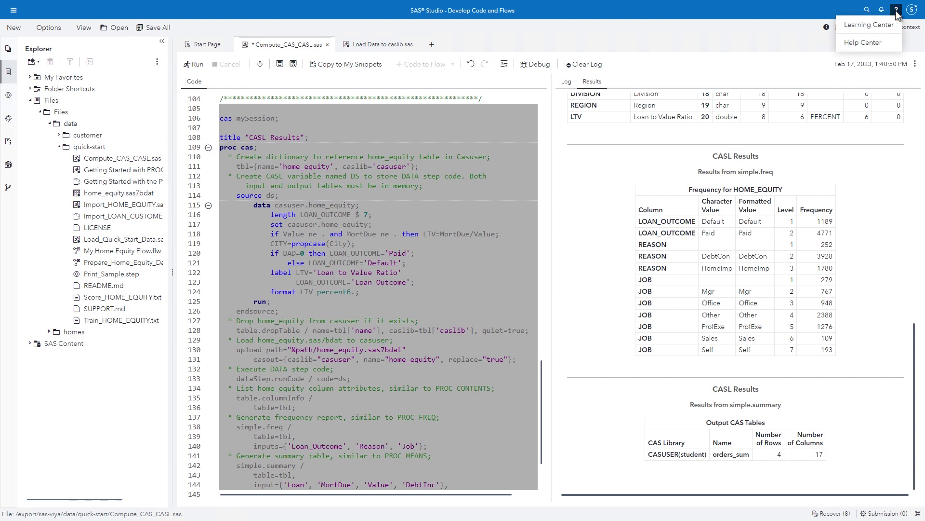